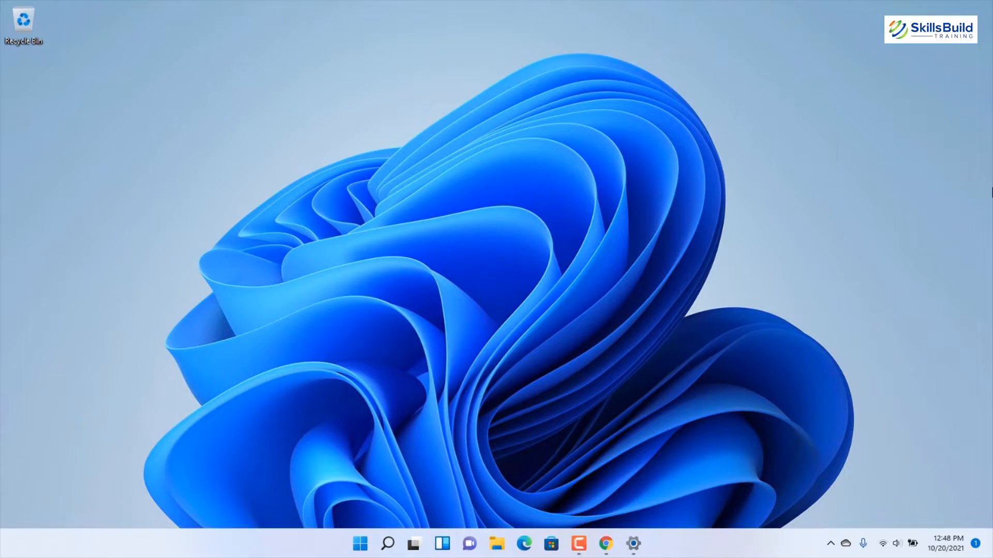
- Turn off opening Xbox Game Bar with the controller button in the Gaming settings
{"action": "left_click", "coordinate": [644, 550]}
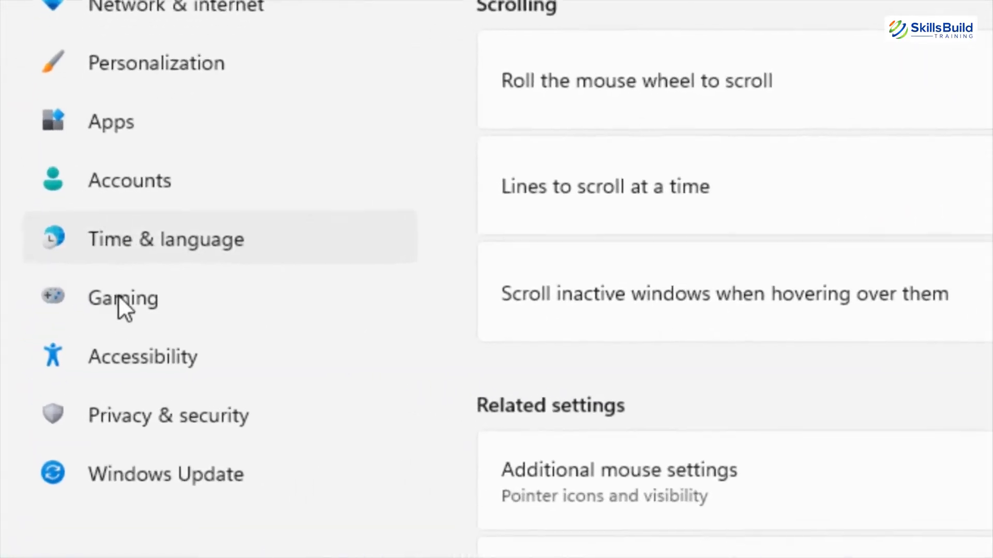
{"action": "left_click", "coordinate": [120, 311]}
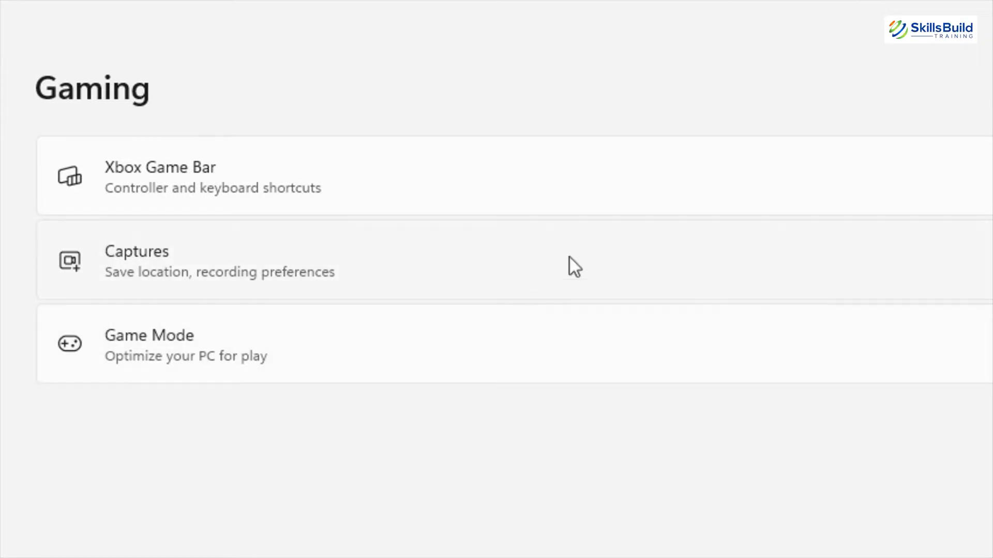
{"action": "left_click", "coordinate": [576, 176]}
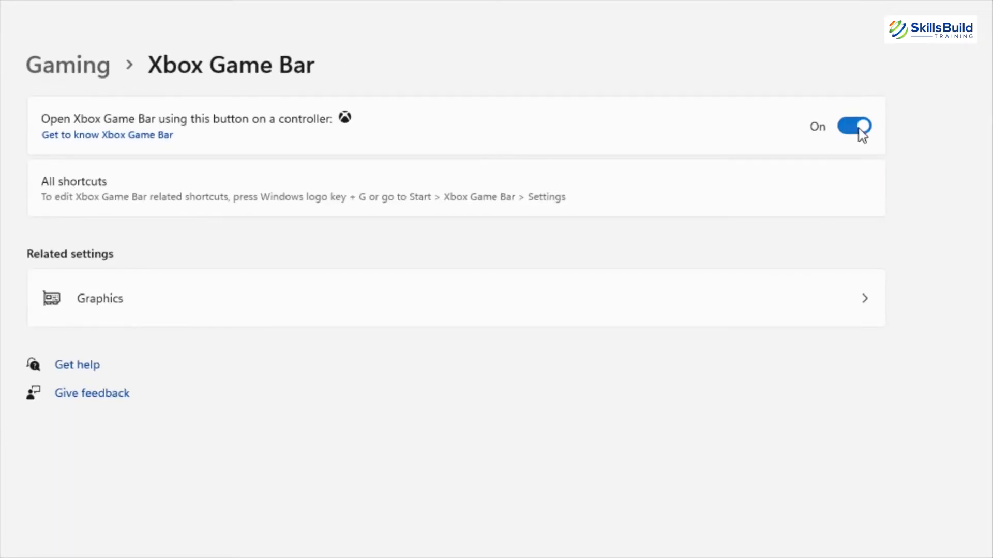
{"action": "left_click", "coordinate": [858, 129]}
- Turn off audio and mouse cursor capture in the game Captures settings, and open the Game Mode settings
{"action": "left_click", "coordinate": [52, 69]}
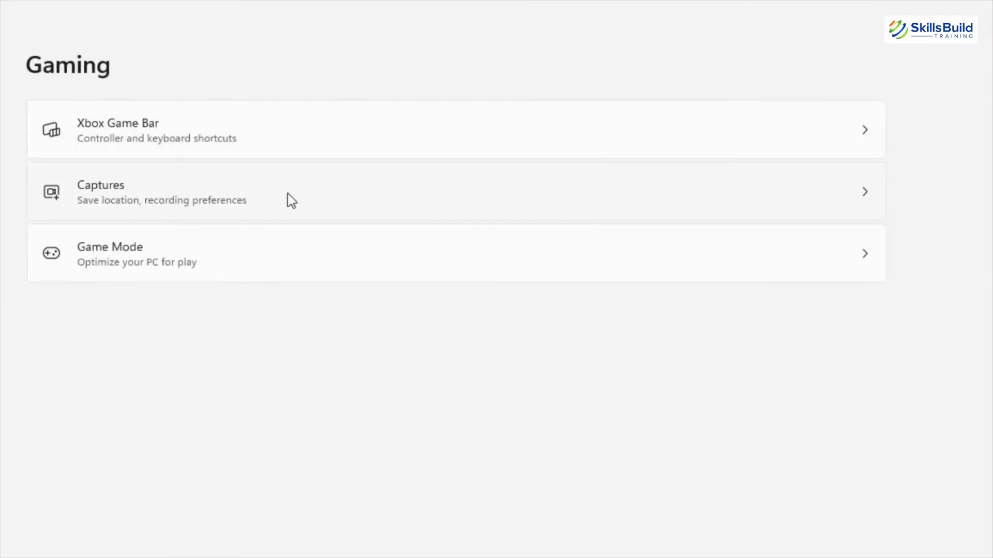
{"action": "left_click", "coordinate": [532, 193]}
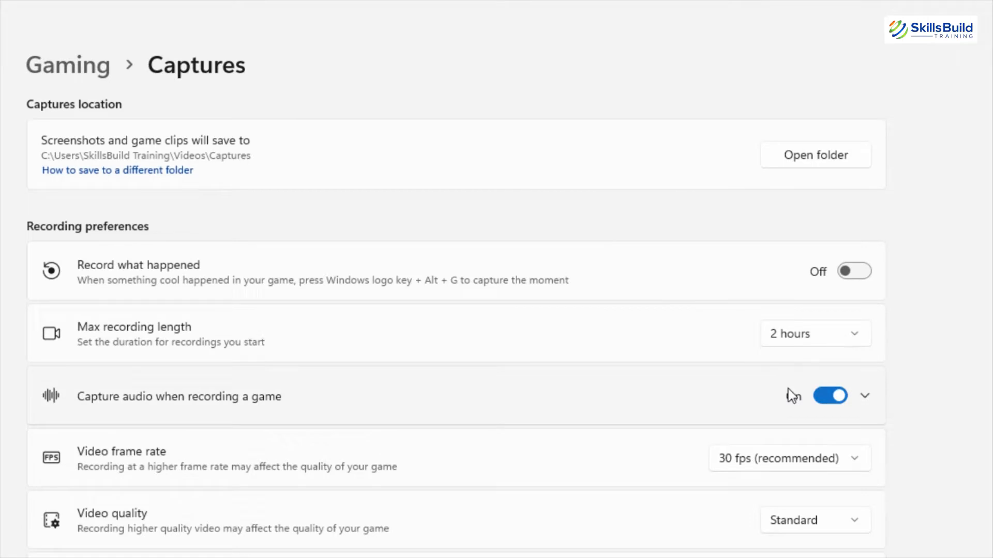
{"action": "left_click", "coordinate": [831, 396]}
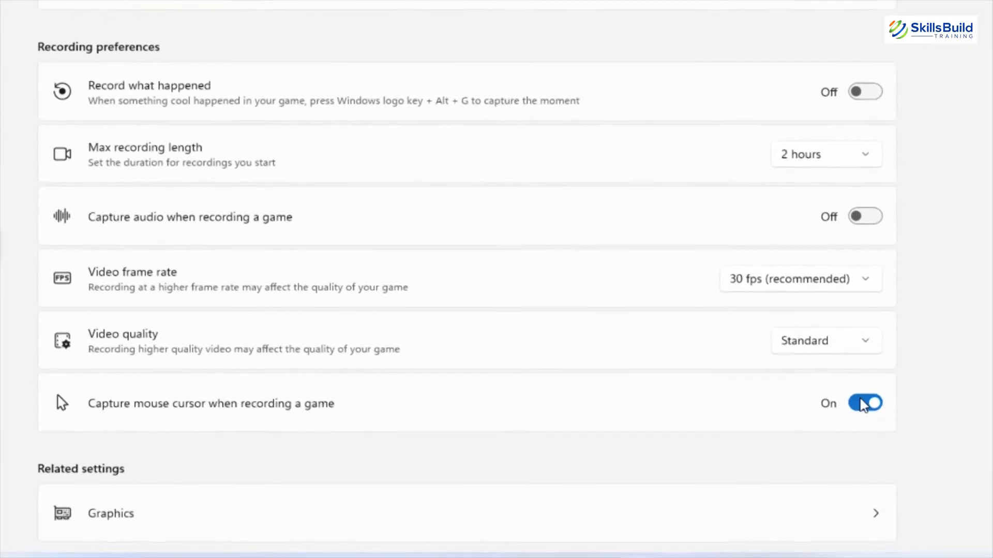
{"action": "left_click", "coordinate": [866, 404]}
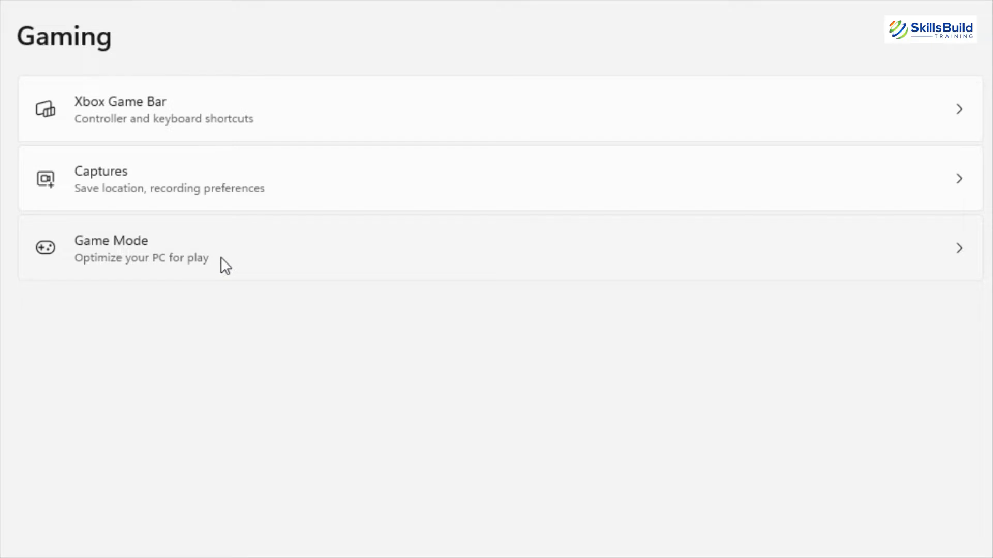
{"action": "left_click", "coordinate": [222, 258]}
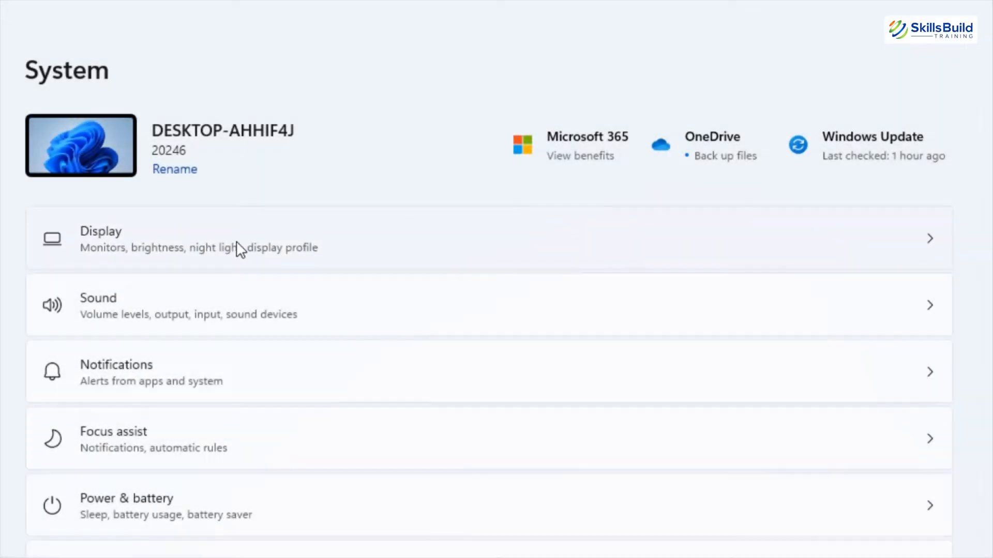
- Open the graphics preference options for Video Editor in the system's Display graphics settings
{"action": "left_click", "coordinate": [246, 238]}
{"action": "scroll", "coordinate": [241, 286], "scroll_direction": "down", "scroll_amount": 5}
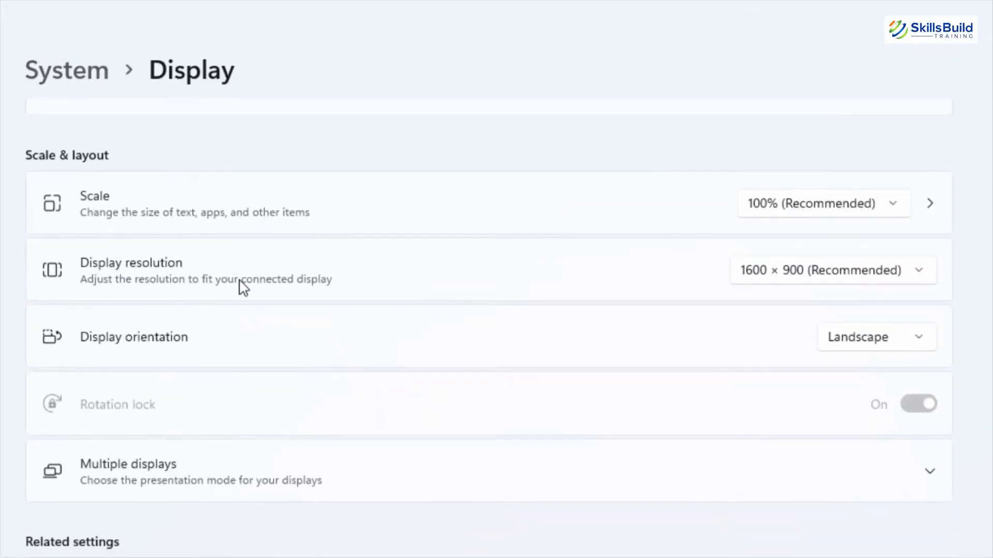
{"action": "scroll", "coordinate": [243, 288], "scroll_direction": "down", "scroll_amount": 5}
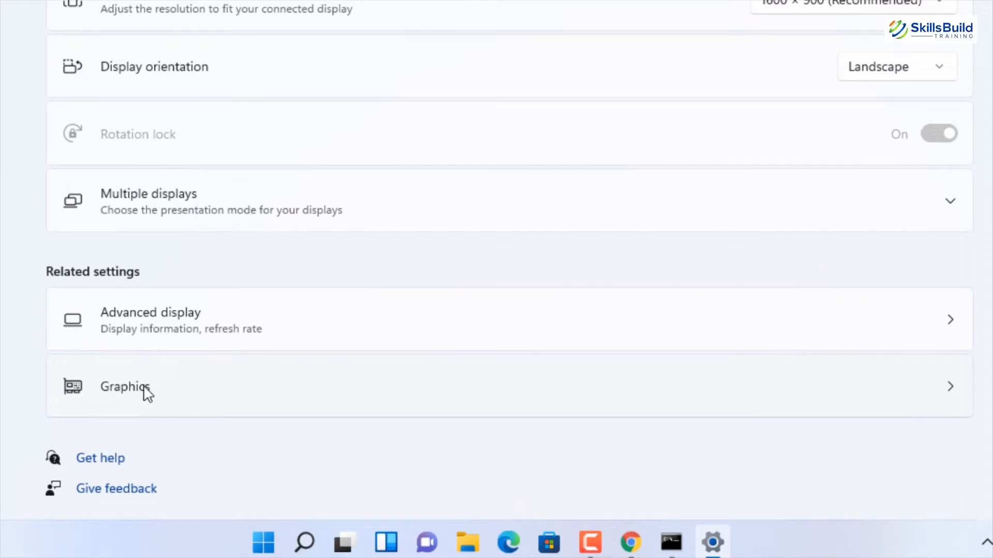
{"action": "left_click", "coordinate": [147, 394]}
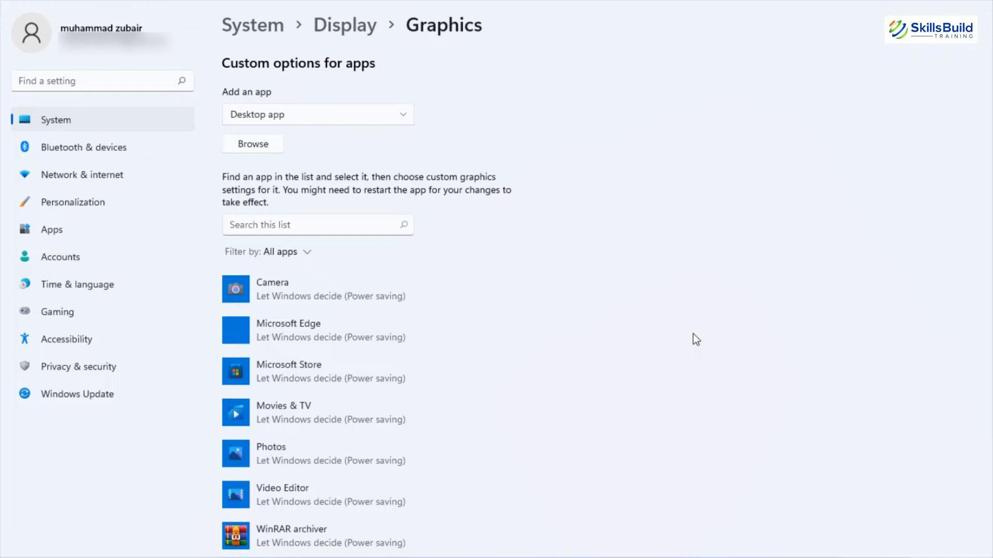
{"action": "scroll", "coordinate": [646, 359], "scroll_direction": "down", "scroll_amount": 3}
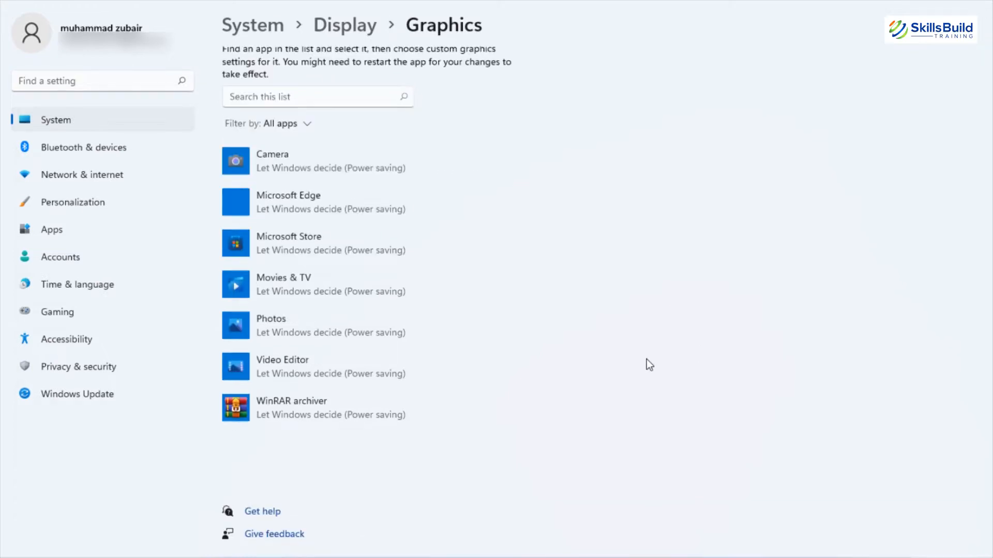
{"action": "left_click", "coordinate": [480, 215]}
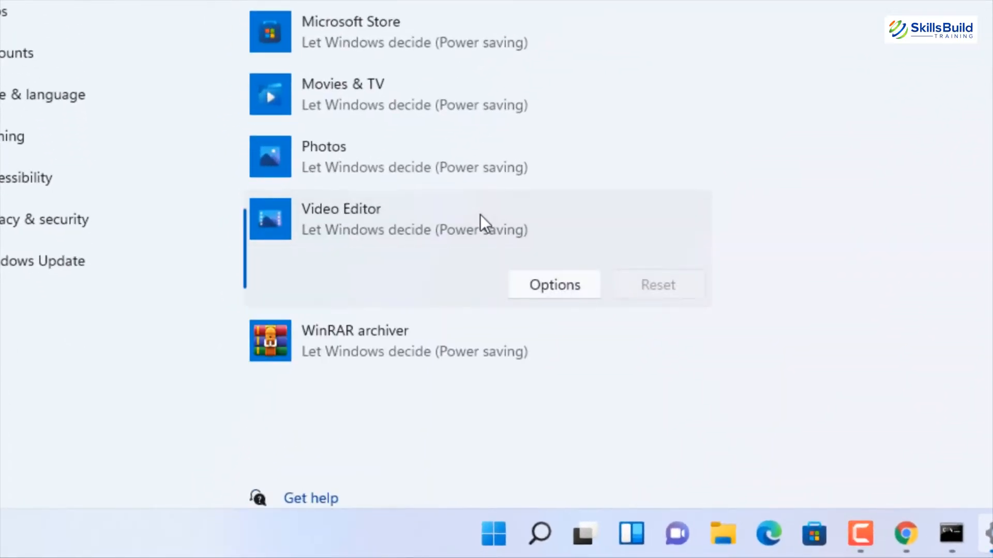
{"action": "left_click", "coordinate": [571, 286]}
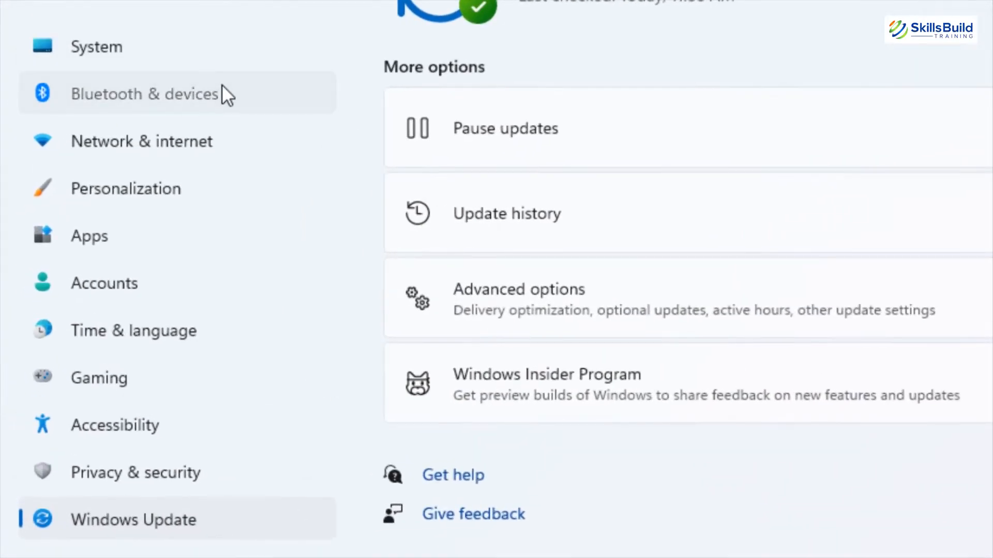
- Disable Enhance pointer precision in the additional mouse settings and apply the change
{"action": "left_click", "coordinate": [222, 86]}
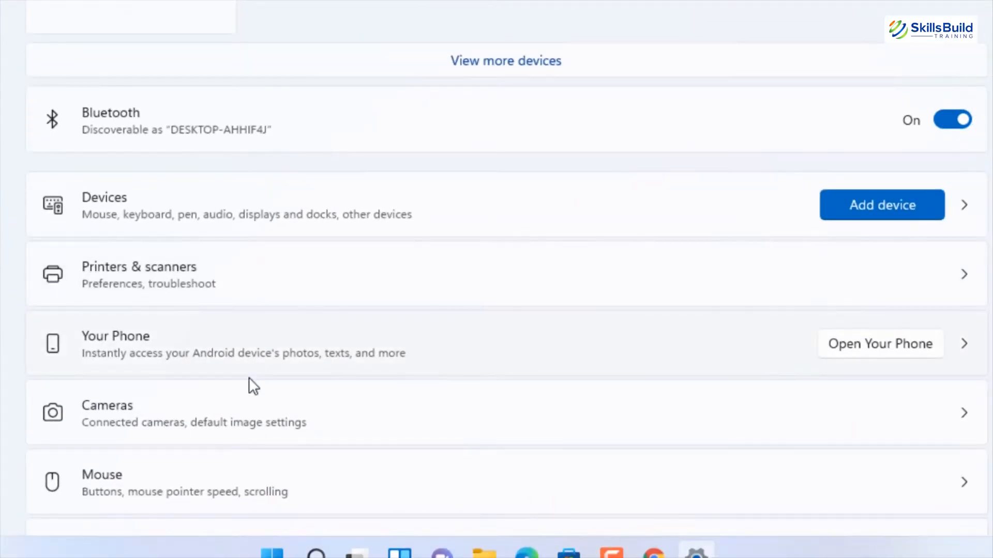
{"action": "scroll", "coordinate": [250, 377], "scroll_direction": "down", "scroll_amount": 5}
{"action": "left_click", "coordinate": [133, 193]}
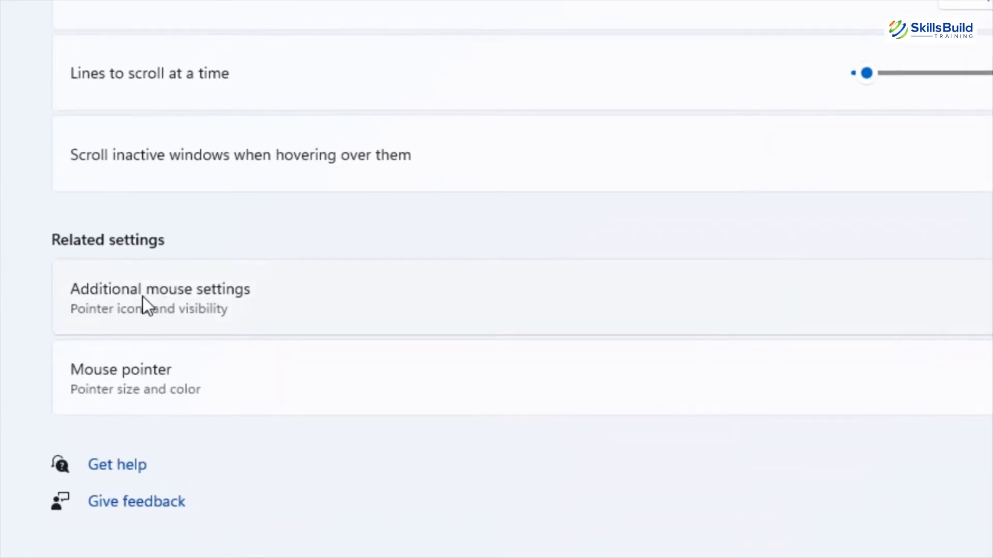
{"action": "left_click", "coordinate": [218, 297]}
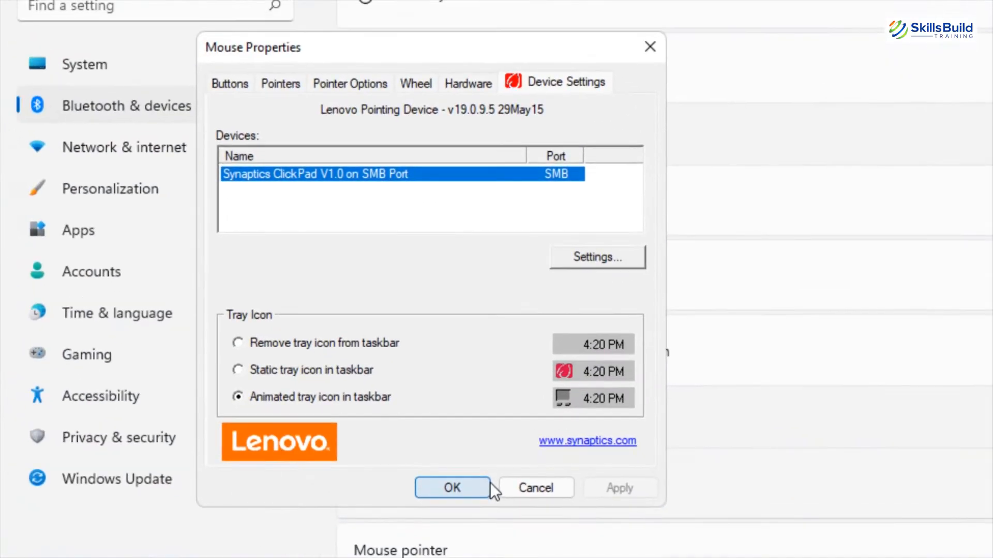
{"action": "left_click", "coordinate": [349, 85]}
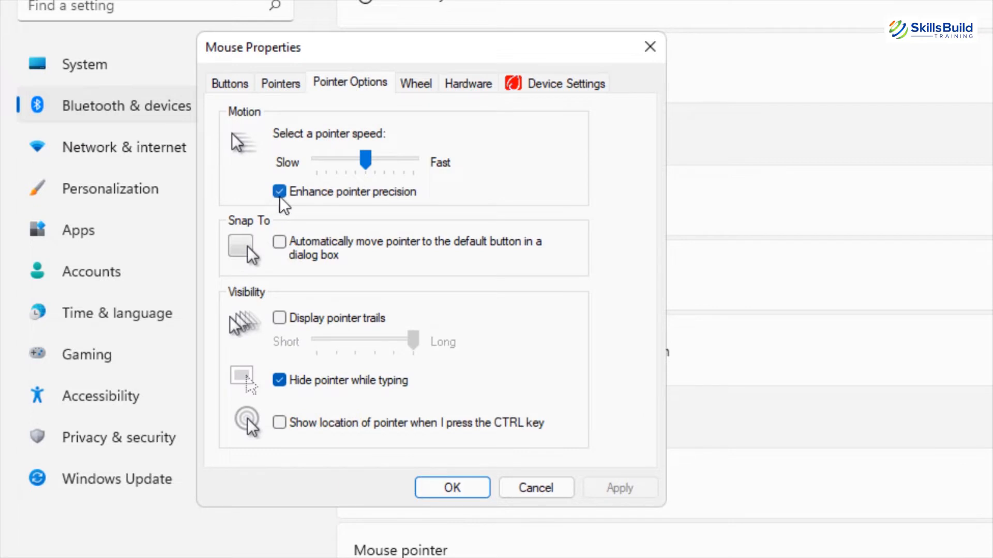
{"action": "left_click", "coordinate": [281, 192]}
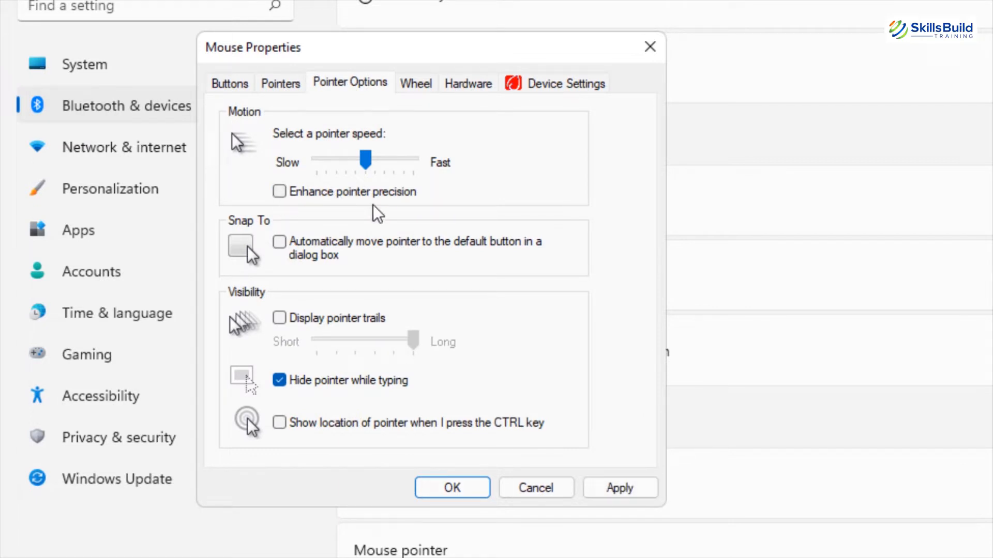
{"action": "left_click", "coordinate": [635, 489]}
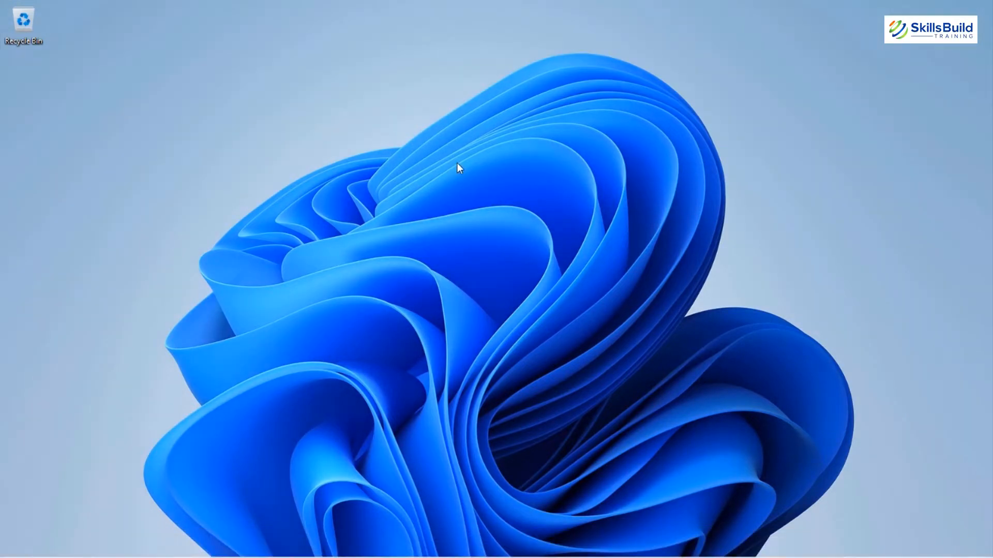
- Switch Microsoft OneDrive off and back on in the Startup apps list of the Apps settings
{"action": "key", "text": "super"}
{"action": "type", "text": "settings"}
{"action": "key", "text": "Return"}
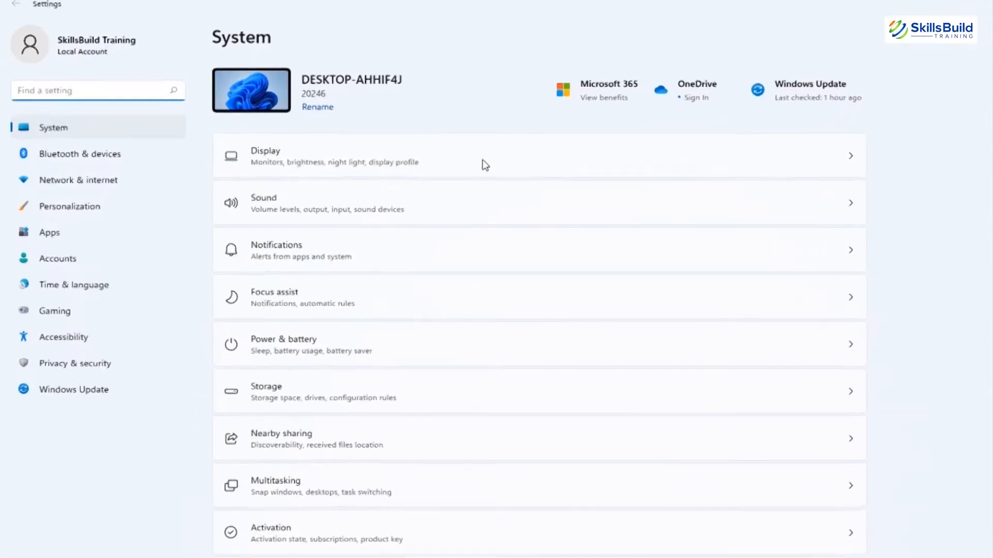
{"action": "left_click", "coordinate": [76, 240]}
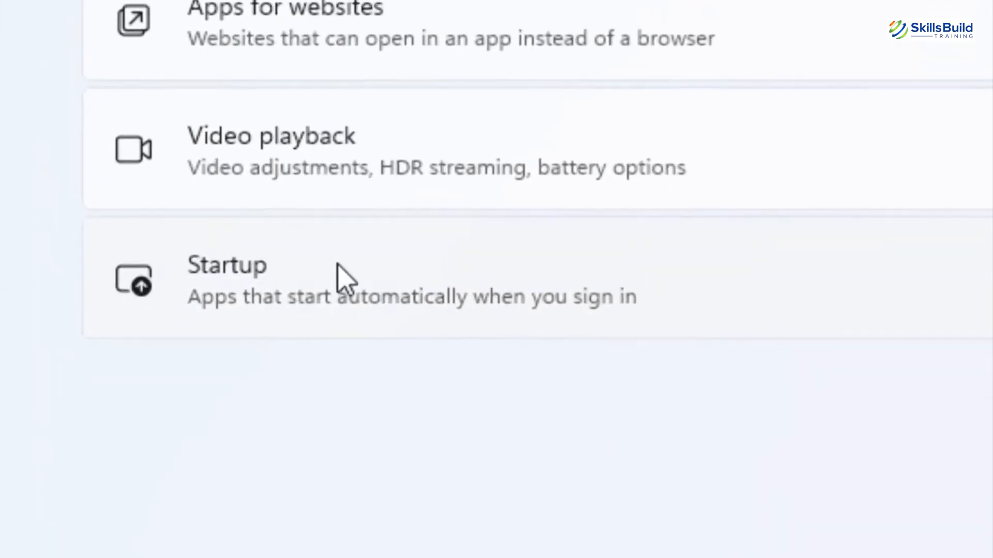
{"action": "left_click", "coordinate": [342, 279]}
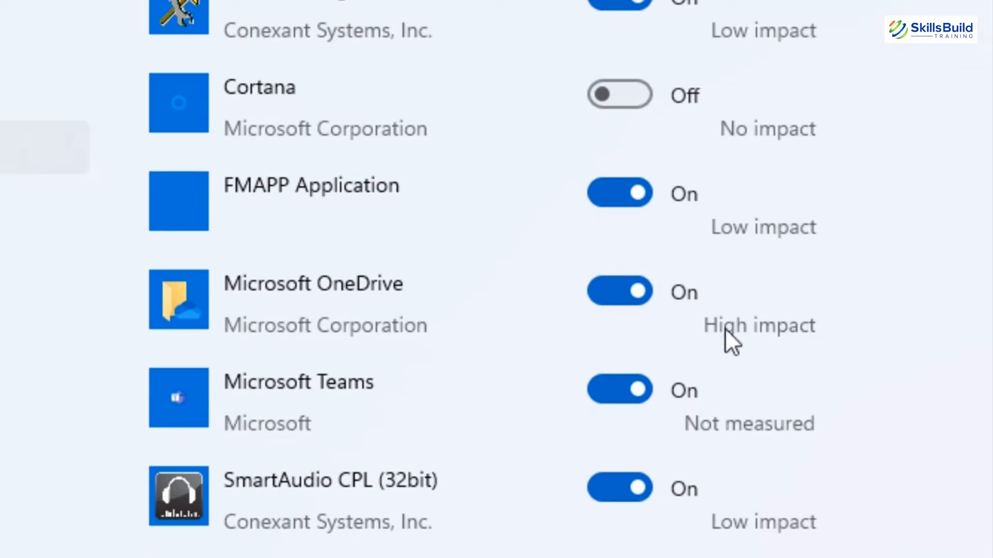
{"action": "left_click", "coordinate": [626, 295]}
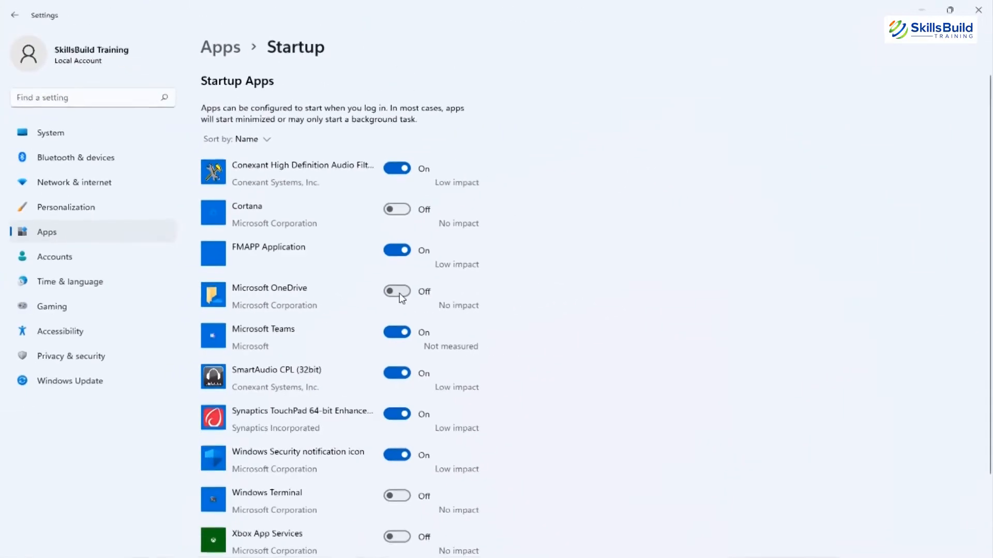
{"action": "left_click", "coordinate": [399, 292]}
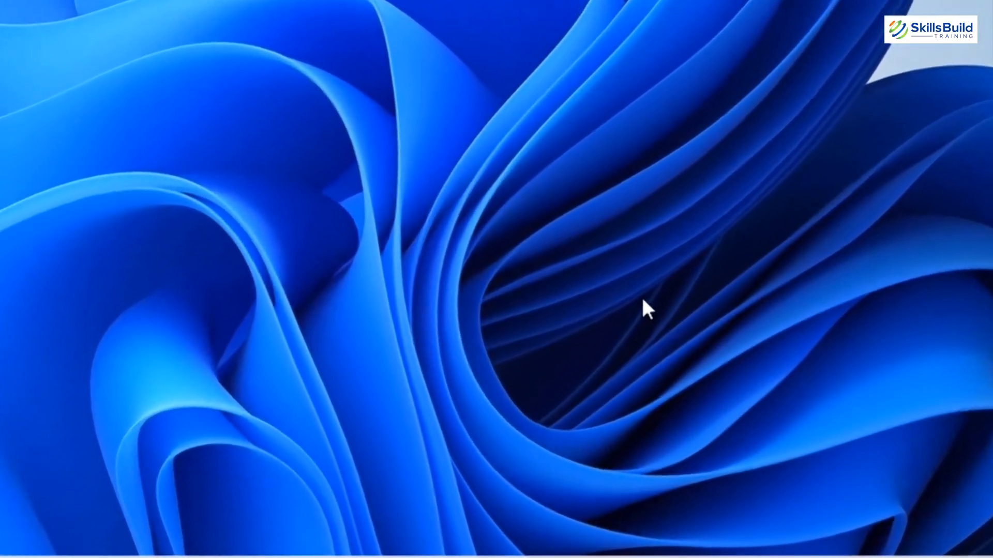
- Open Task Manager in its detailed view and show the list of startup apps
{"action": "key", "text": "super+s"}
{"action": "type", "text": "task manager"}
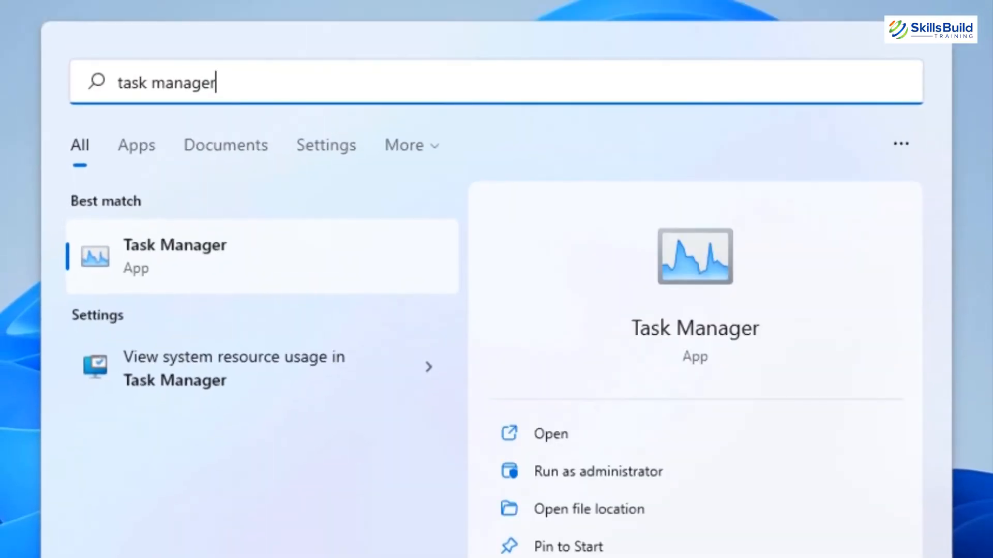
{"action": "key", "text": "Return"}
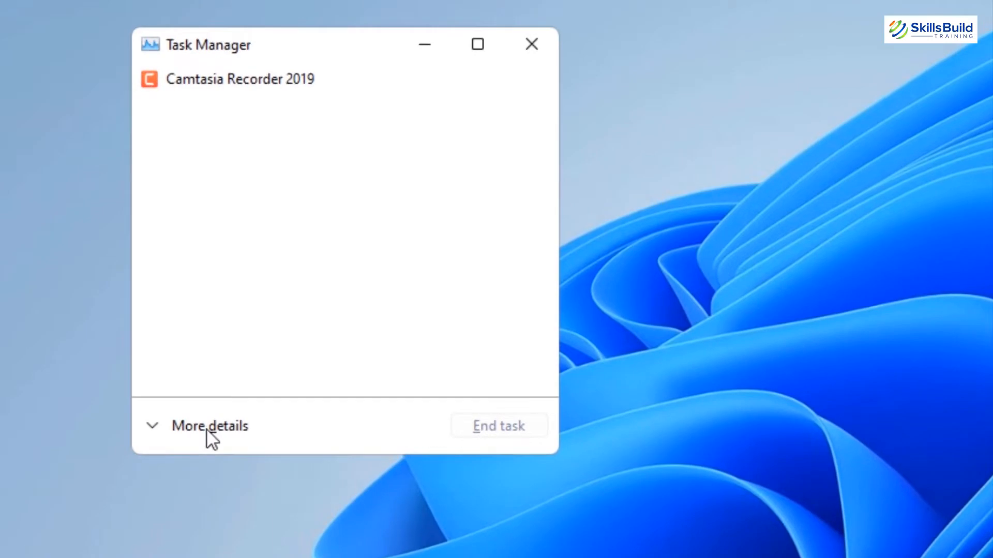
{"action": "left_click", "coordinate": [209, 433]}
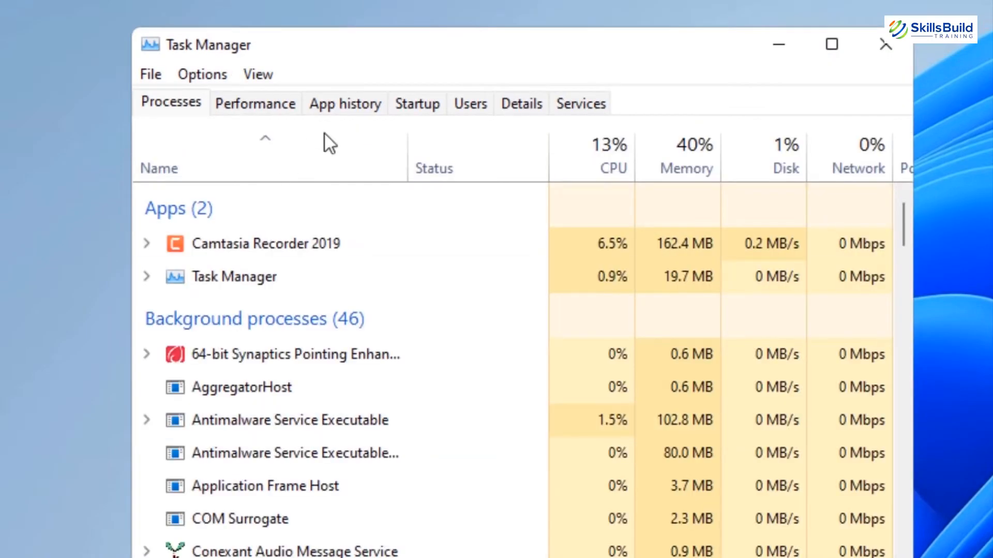
{"action": "left_click", "coordinate": [421, 106]}
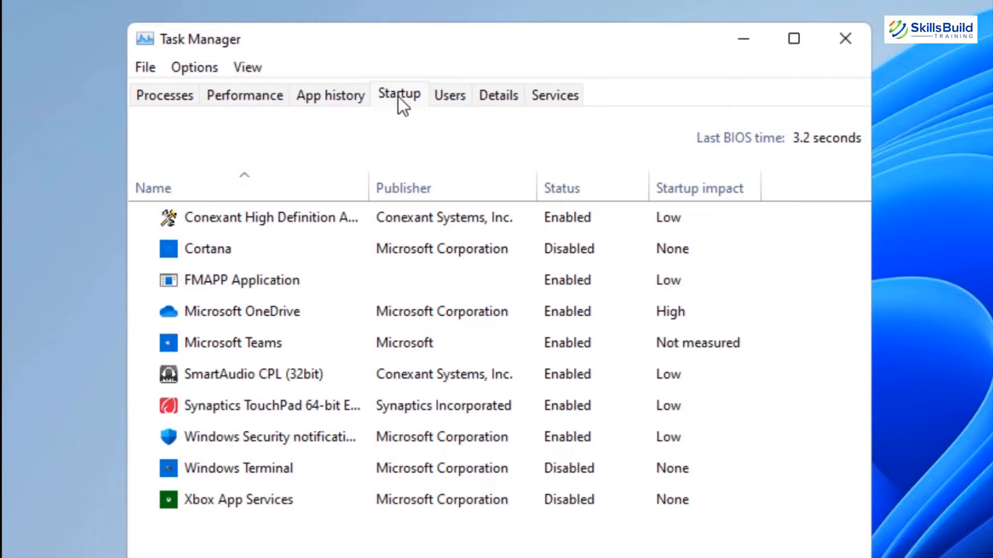
- Disable the Microsoft OneDrive startup entry in Task Manager and enable it again
{"action": "left_click", "coordinate": [217, 312]}
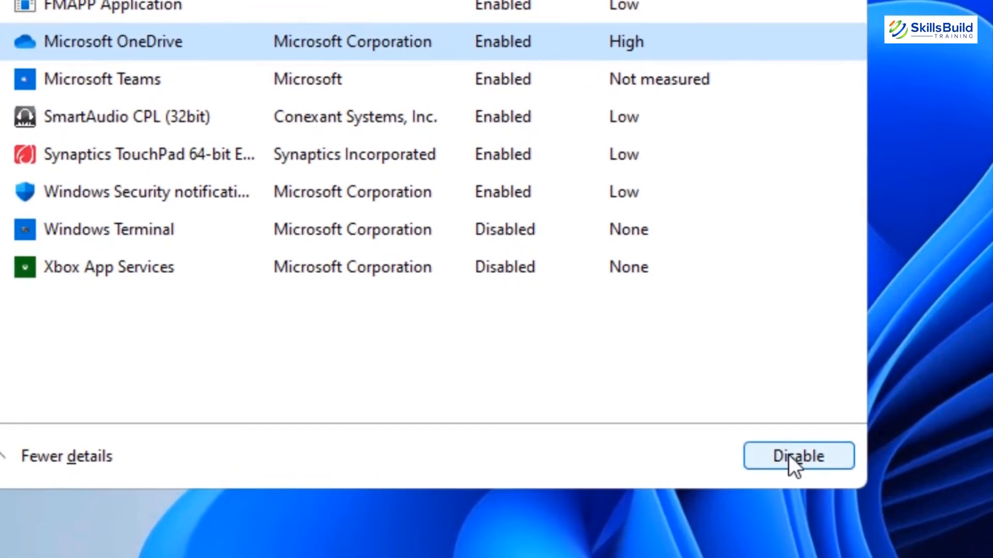
{"action": "left_click", "coordinate": [789, 455]}
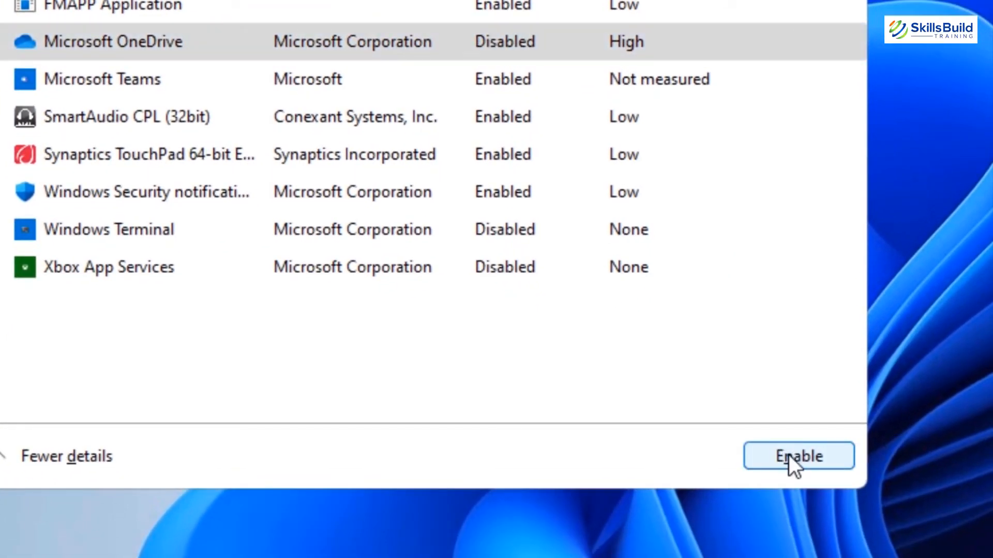
{"action": "left_click", "coordinate": [789, 455]}
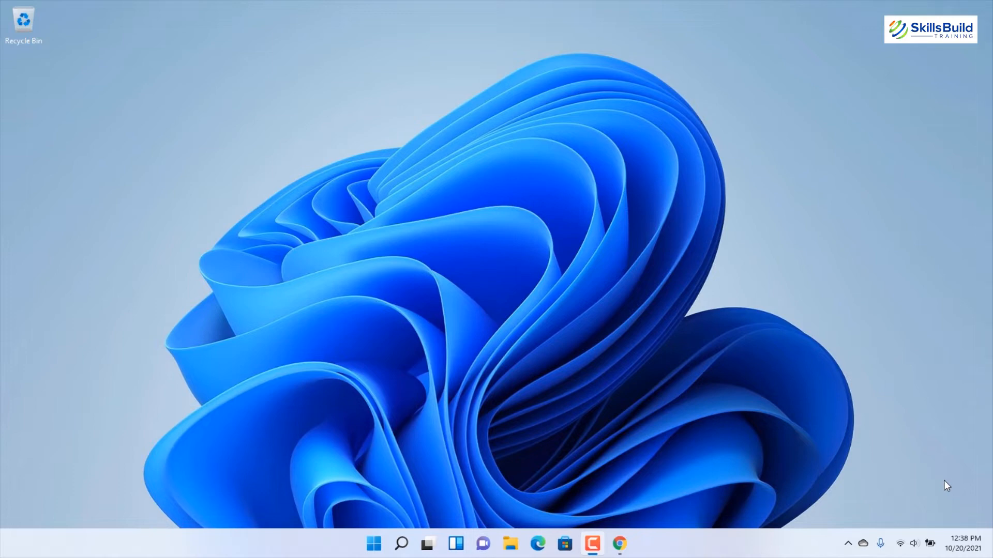
- Open the Windows Update page in the system settings
{"action": "key", "text": "super"}
{"action": "type", "text": "settings"}
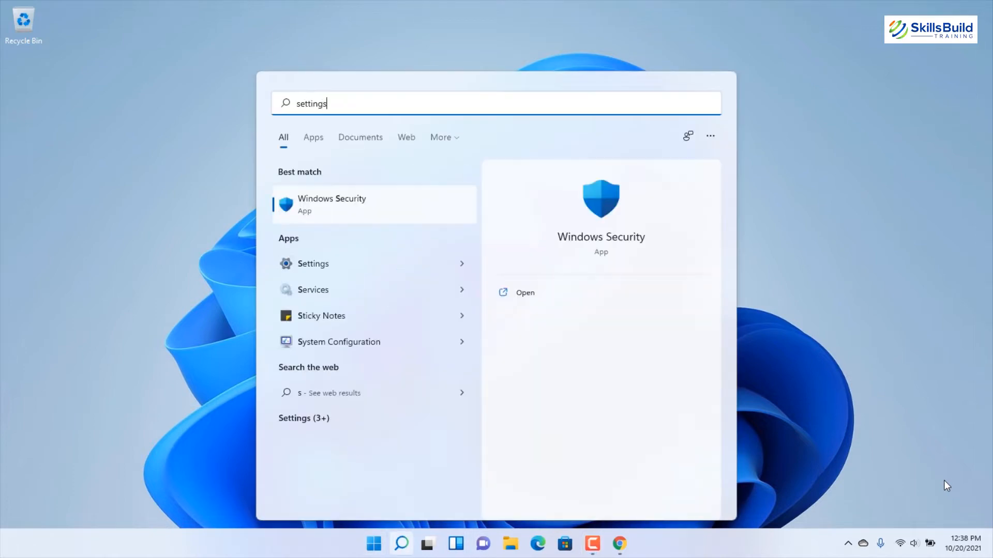
{"action": "key", "text": "Return"}
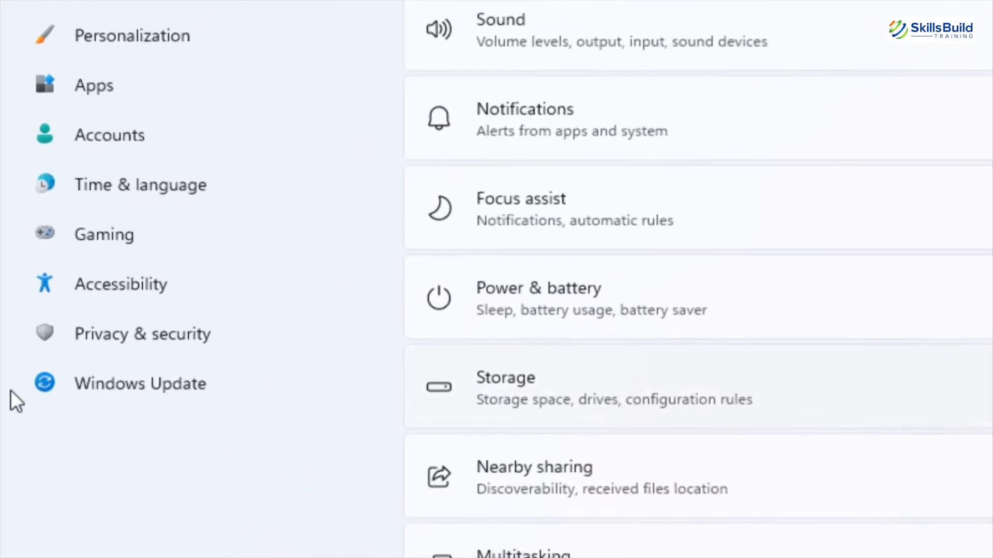
{"action": "left_click", "coordinate": [155, 385]}
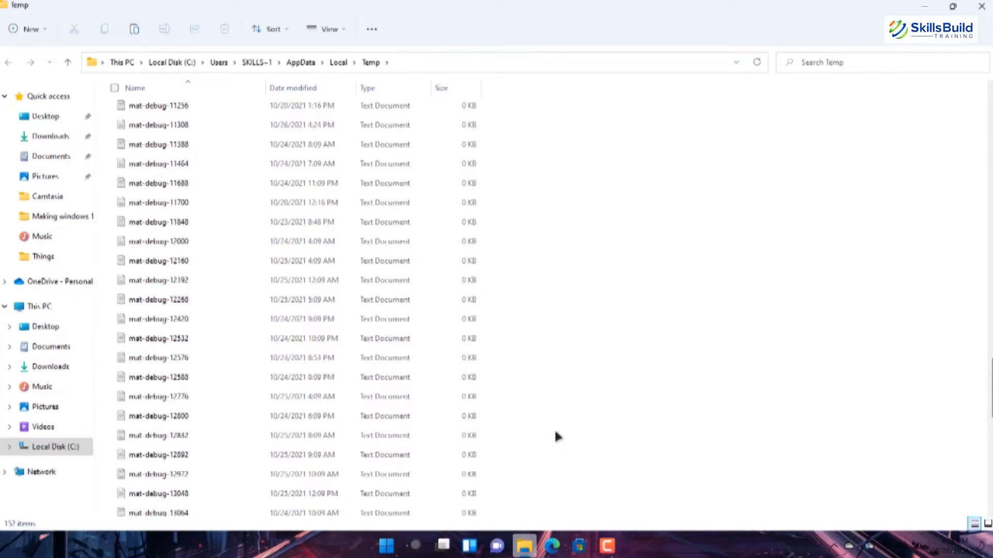
- Look through the files and folders in the AppData\Local\Temp folder
{"action": "scroll", "coordinate": [555, 428], "scroll_direction": "up", "scroll_amount": 13}
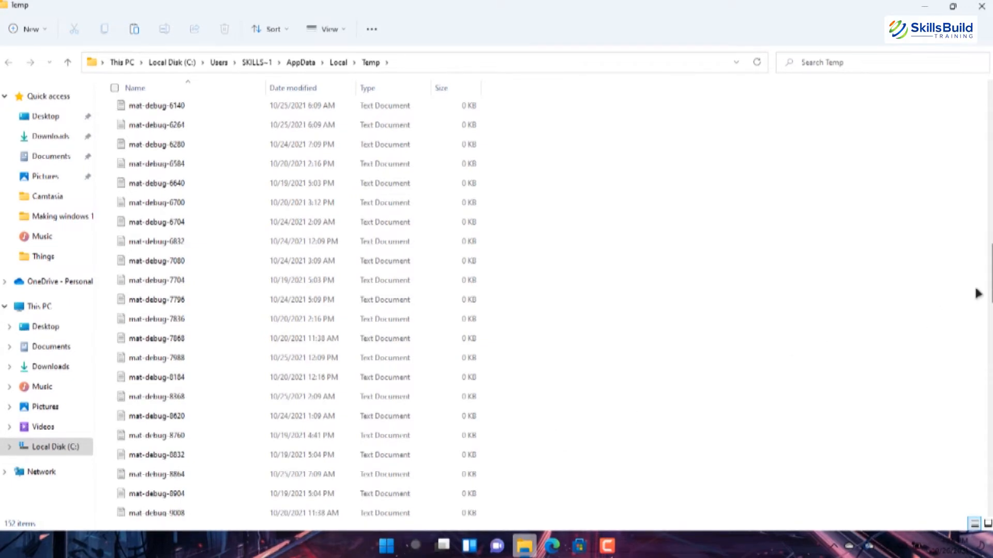
{"action": "scroll", "coordinate": [874, 287], "scroll_direction": "up", "scroll_amount": 10}
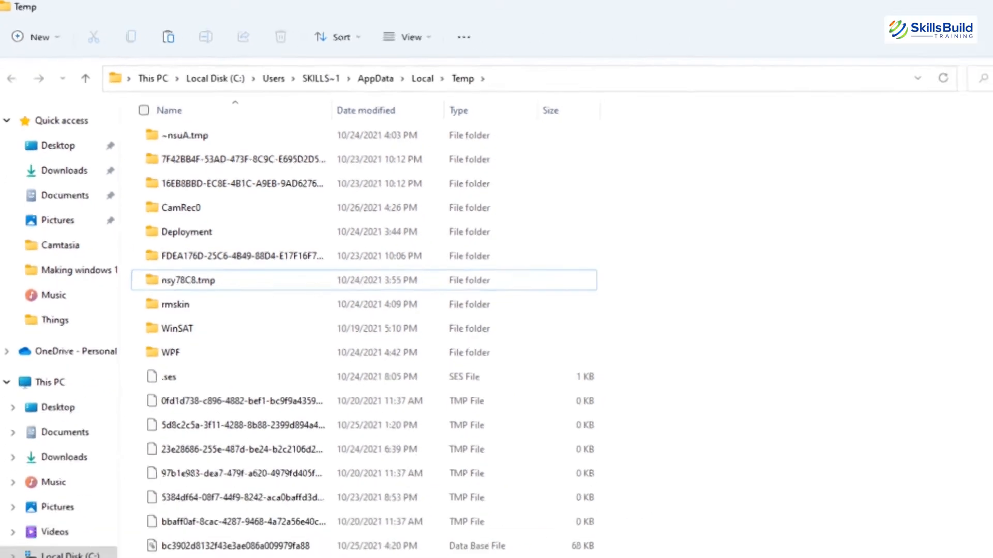
{"action": "scroll", "coordinate": [988, 200], "scroll_direction": "down", "scroll_amount": 10}
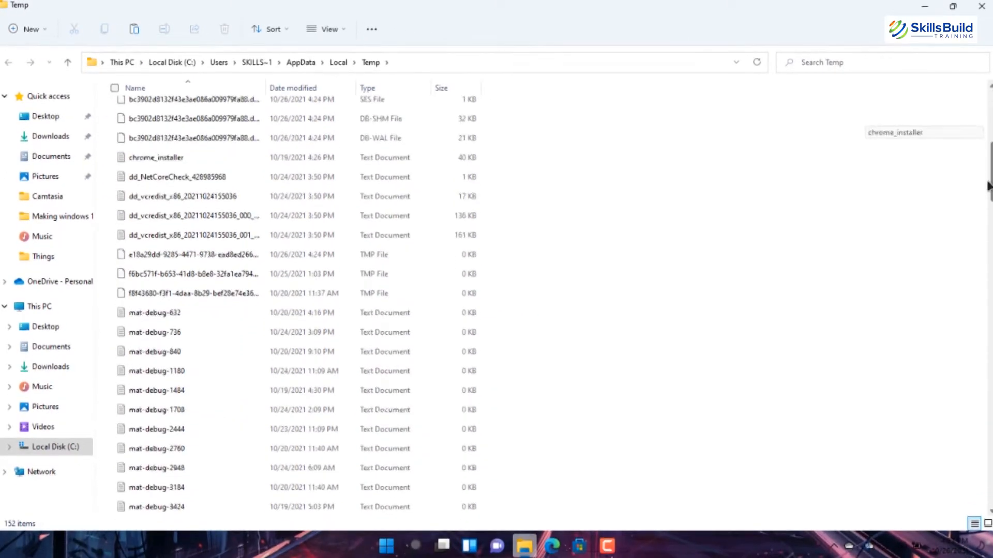
{"action": "left_click_drag", "start_coordinate": [987, 201], "coordinate": [990, 119]}
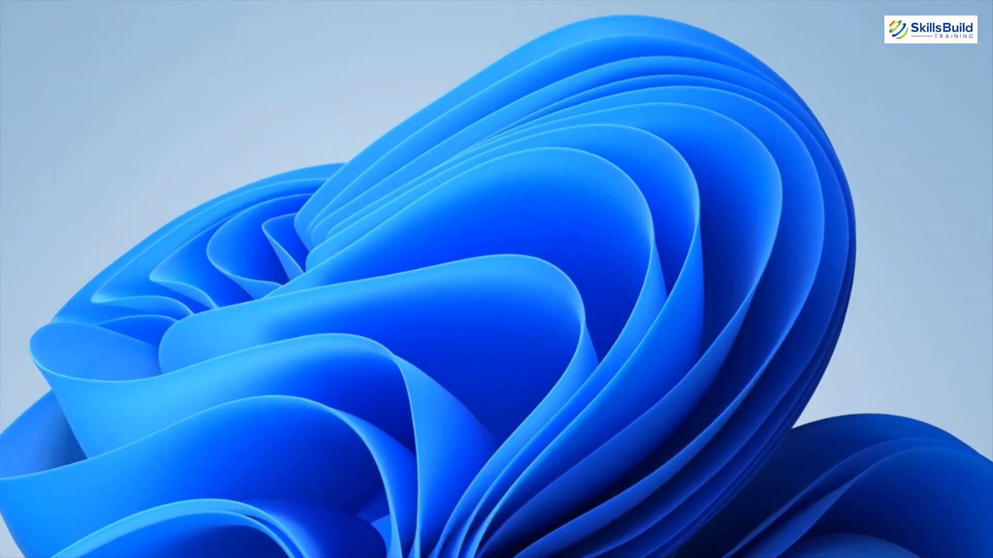
- Search for Command Prompt and run it as administrator
{"action": "key", "text": "super"}
{"action": "type", "text": "command prop"}
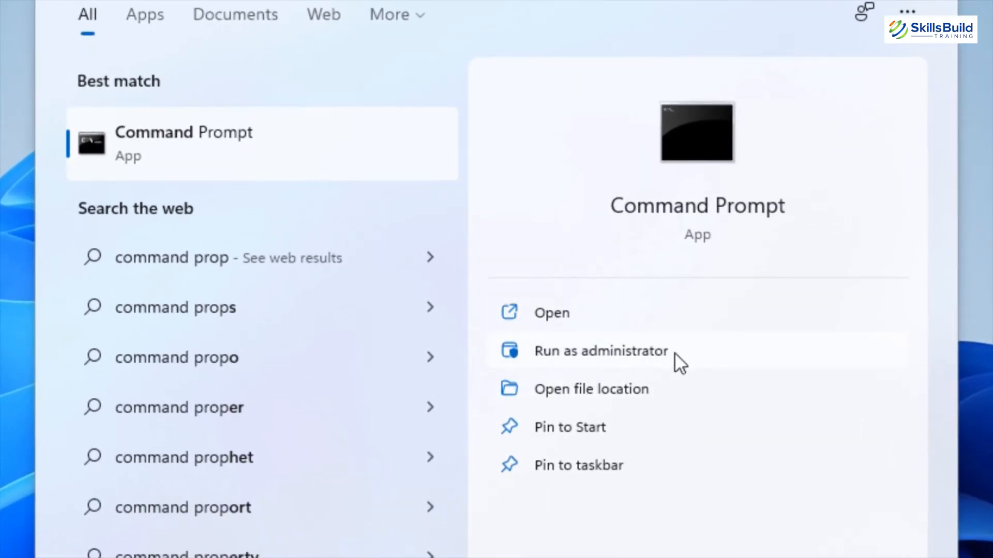
{"action": "left_click", "coordinate": [659, 352]}
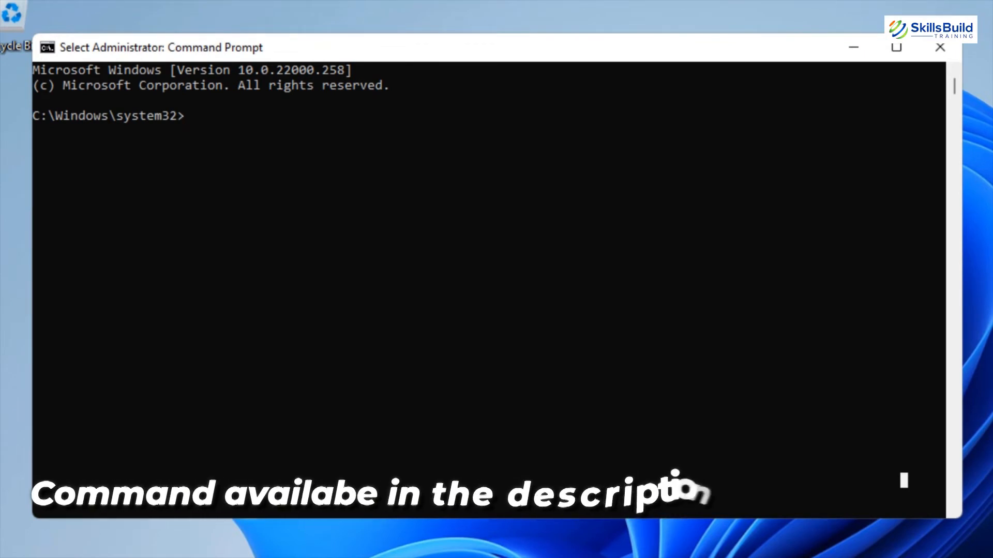
- Run powercfg -duplicatescheme e9a42b02-d5df-448d-aa00-03f14749eb61 and show the additional plans in Power Options
{"action": "type", "text": "powercfg -duplicatescheme e"}
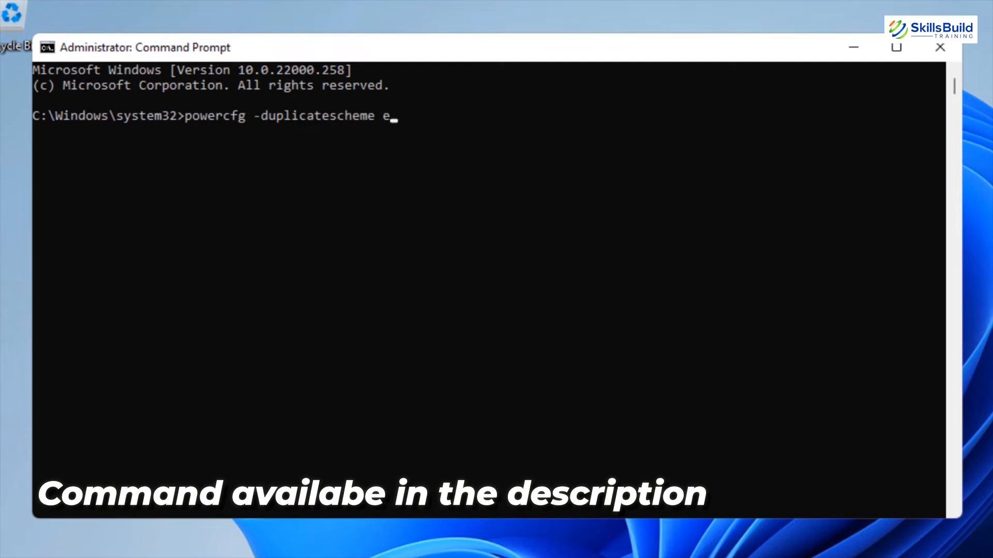
{"action": "type", "text": "9a42b02-d5df-448d-aa00-03f14749eb61"}
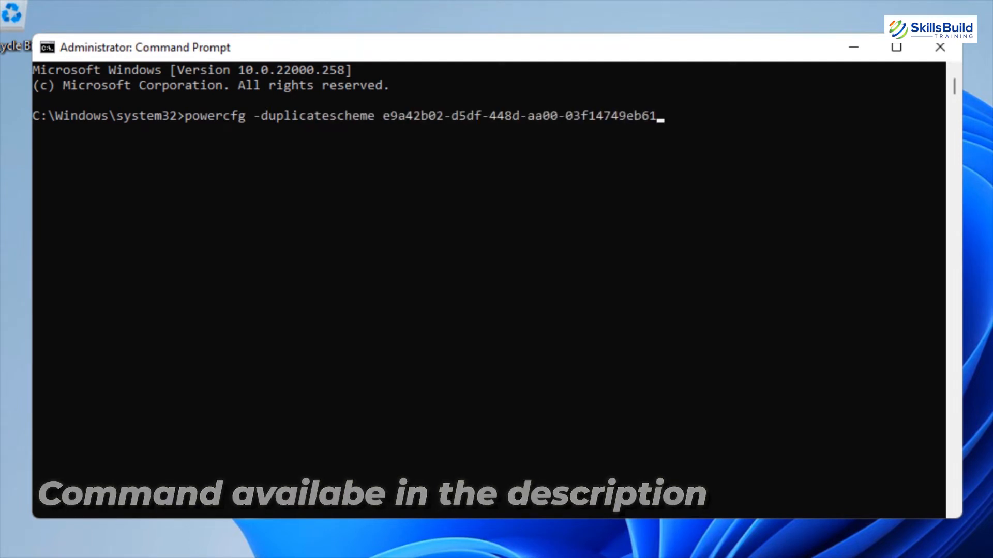
{"action": "key", "text": "Return"}
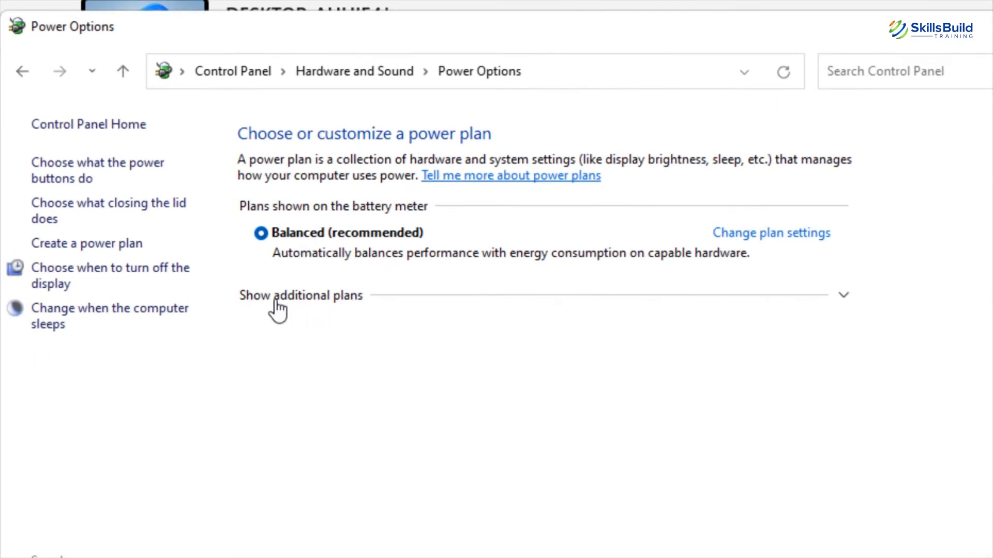
{"action": "left_click", "coordinate": [355, 303]}
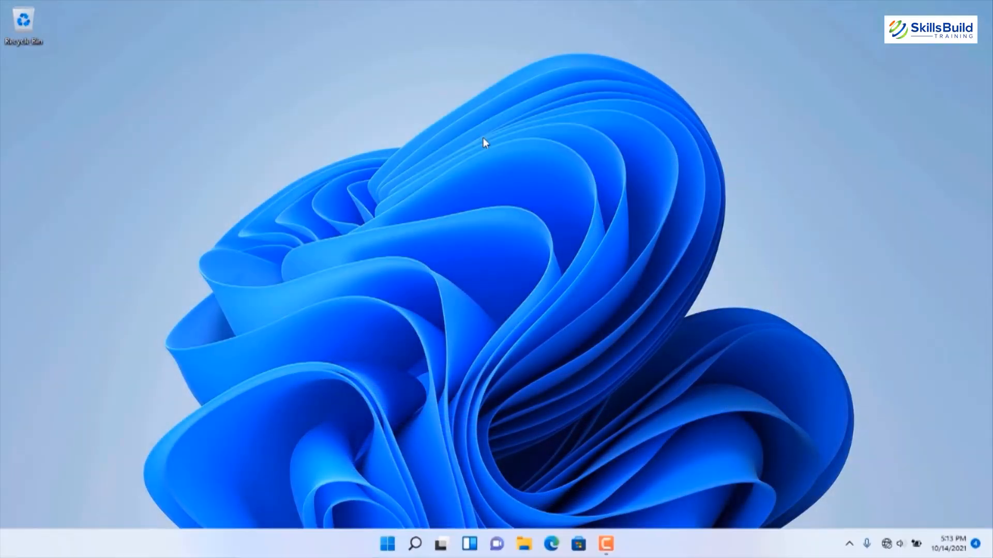
- Open the Settings app and go to the Temporary files page of the system storage settings
{"action": "key", "text": "super"}
{"action": "type", "text": "settings"}
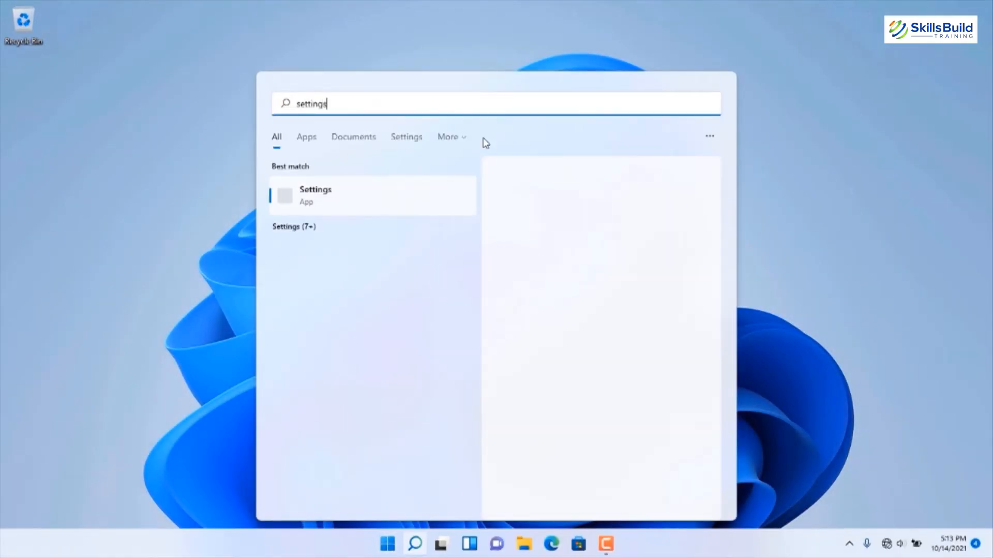
{"action": "key", "text": "Return"}
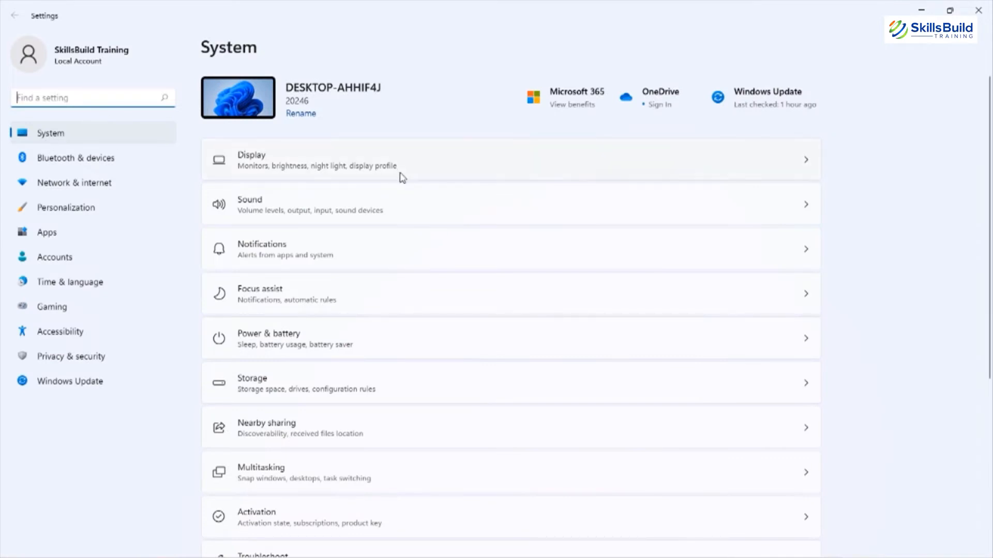
{"action": "left_click", "coordinate": [401, 383]}
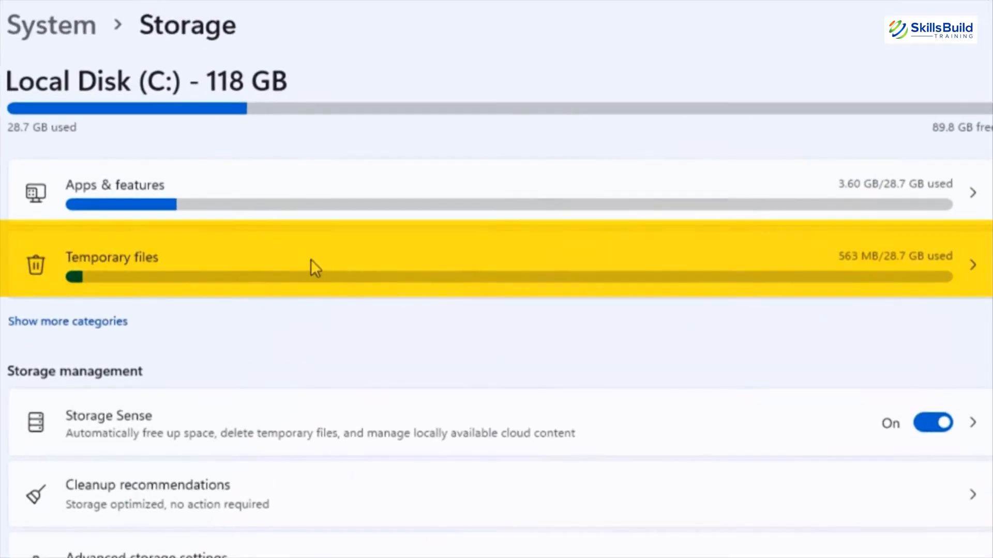
{"action": "left_click", "coordinate": [310, 190]}
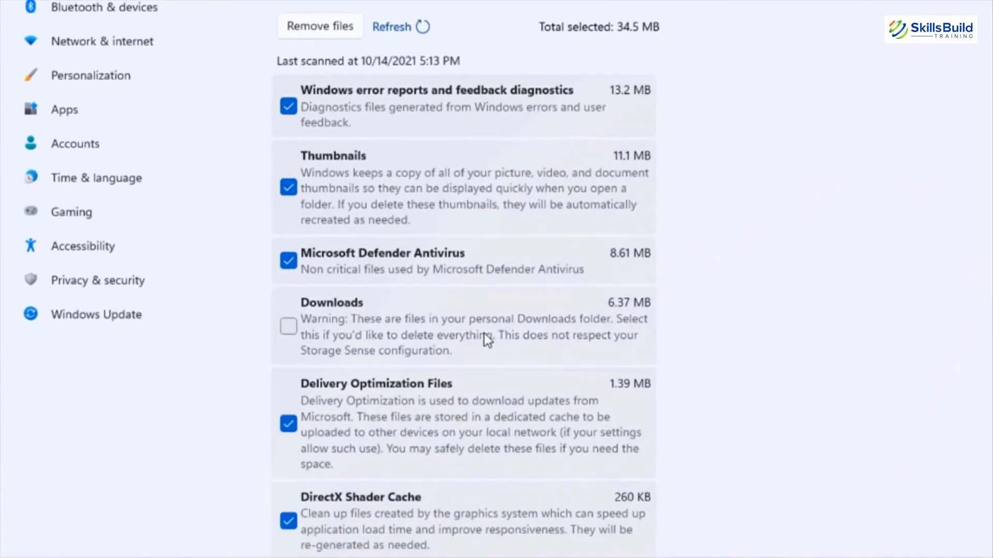
- Include the Downloads category in the temporary files selection and permanently remove the selected files
{"action": "left_click", "coordinate": [484, 333]}
{"action": "left_click", "coordinate": [368, 210]}
{"action": "left_click", "coordinate": [368, 209]}
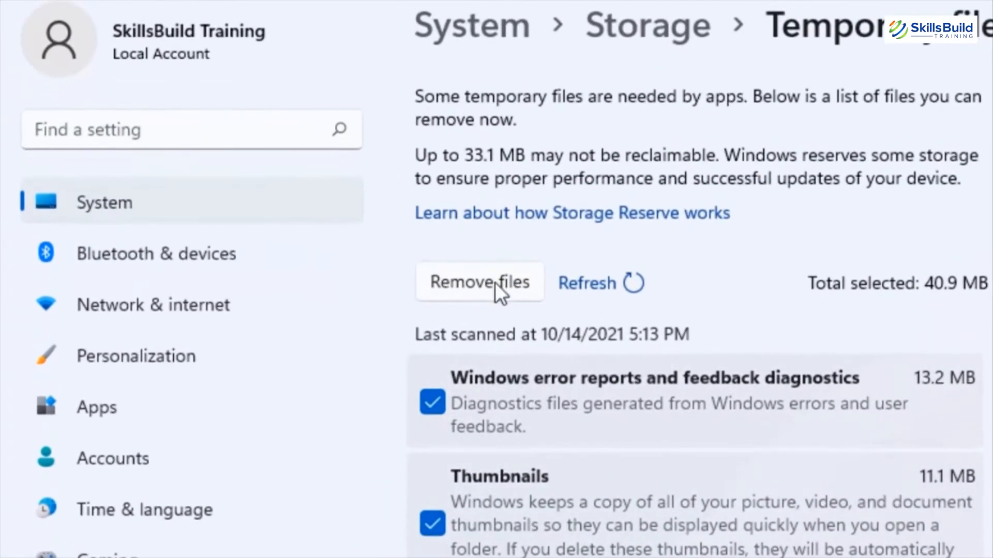
{"action": "left_click", "coordinate": [491, 280]}
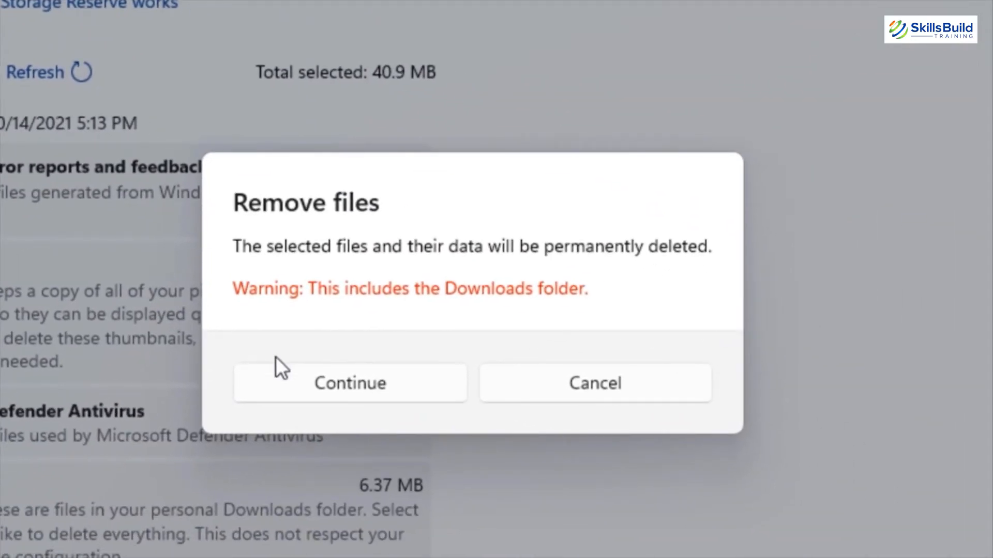
{"action": "left_click", "coordinate": [303, 387]}
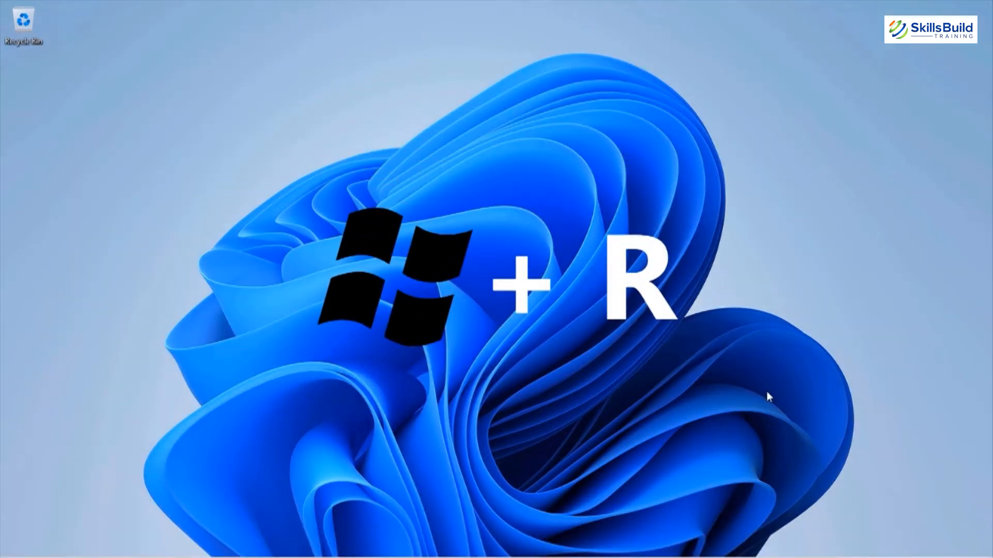
- Open the %temp% folder through Run, delete all its removable contents and close the folder window
{"action": "key", "text": "super+r"}
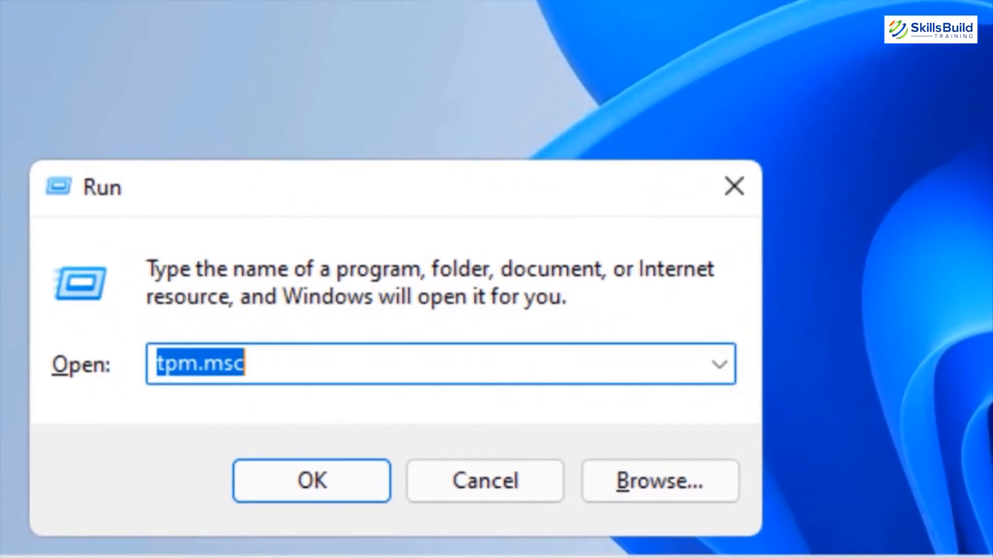
{"action": "type", "text": "%tem"}
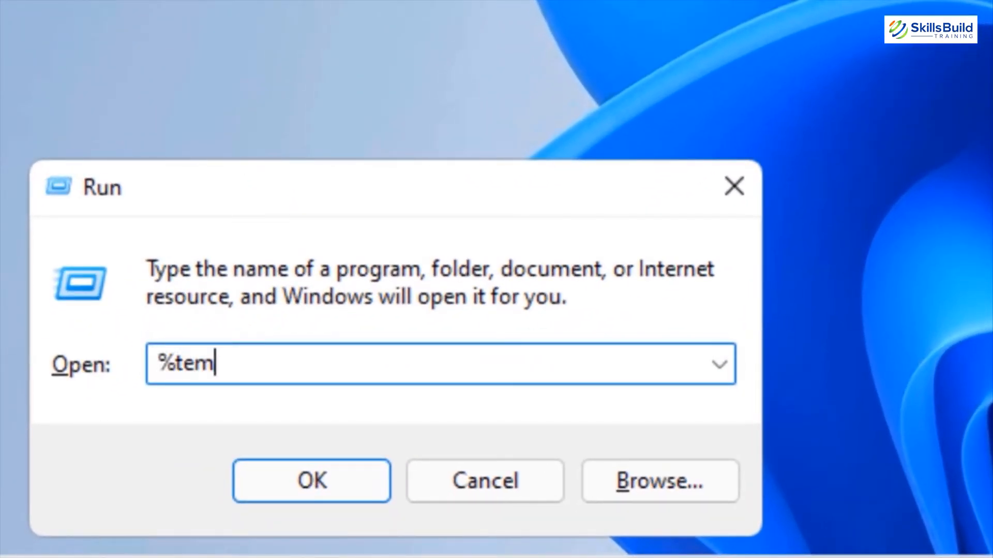
{"action": "type", "text": "p%"}
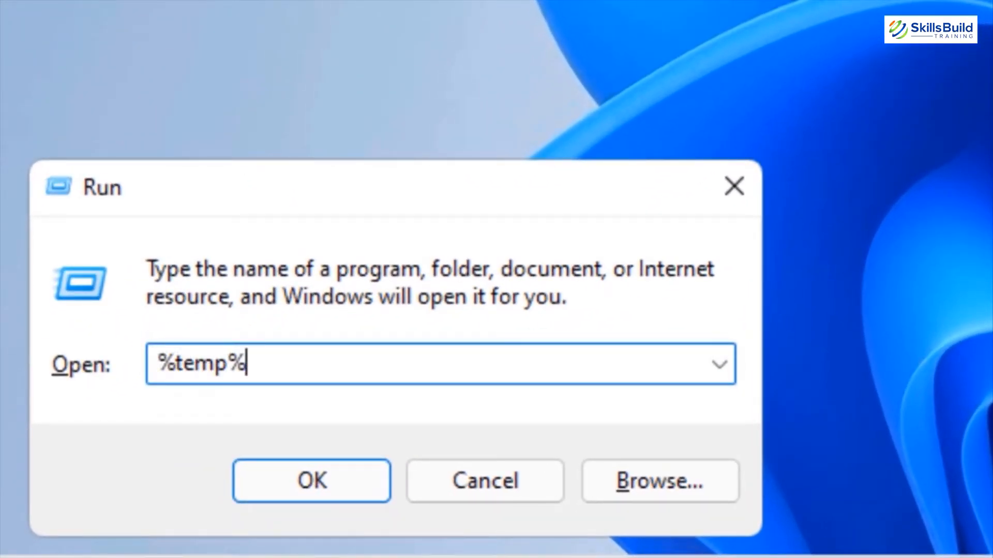
{"action": "key", "text": "Return"}
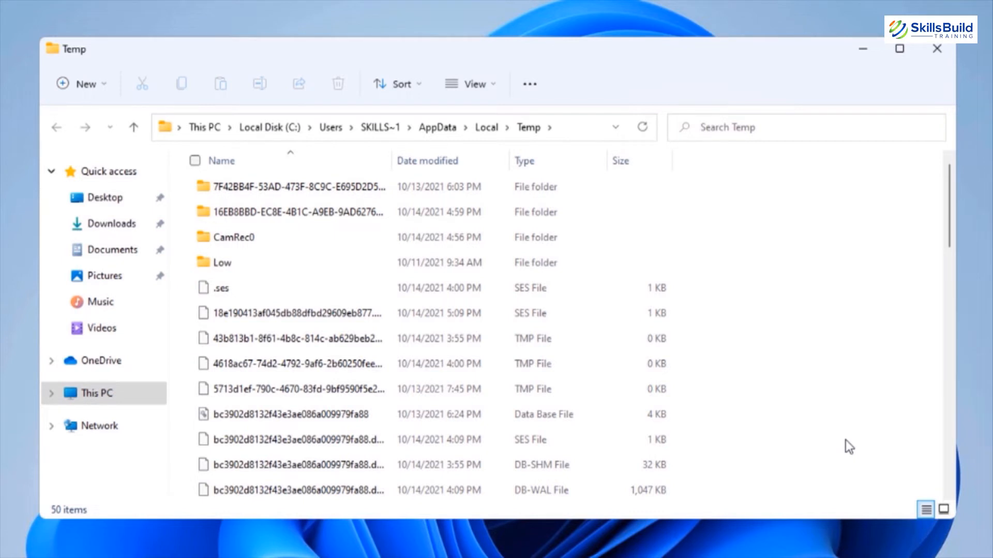
{"action": "key", "text": "ctrl+a"}
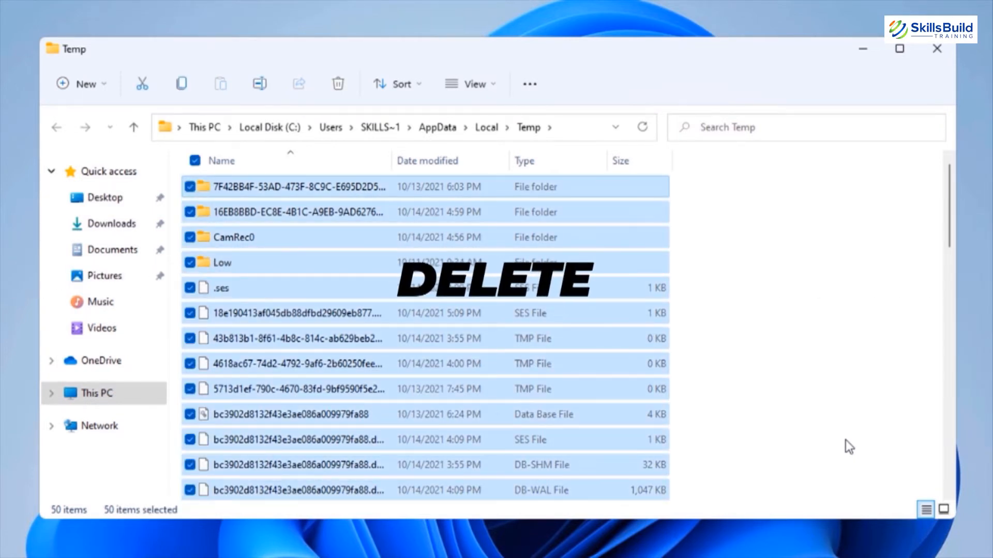
{"action": "key", "text": "Delete"}
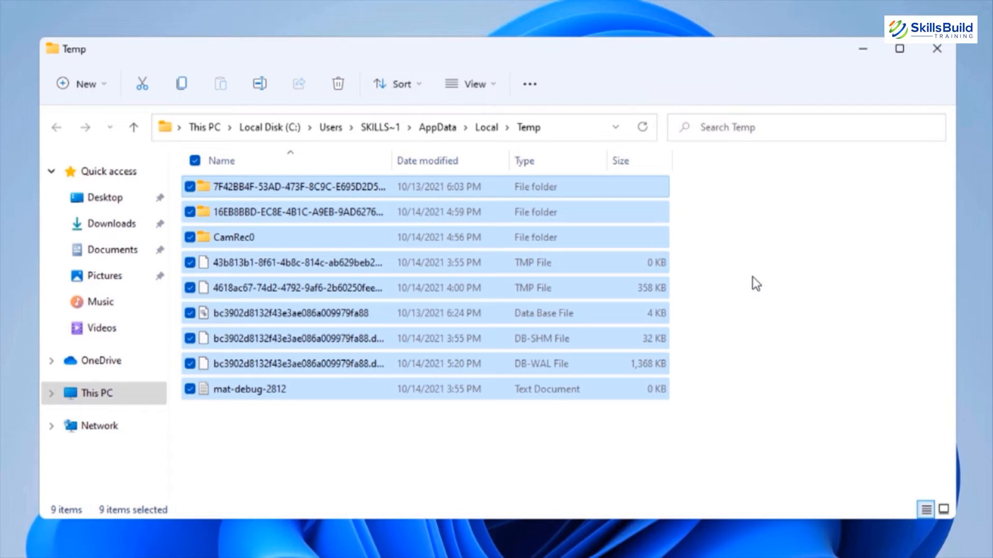
{"action": "left_click", "coordinate": [925, 47]}
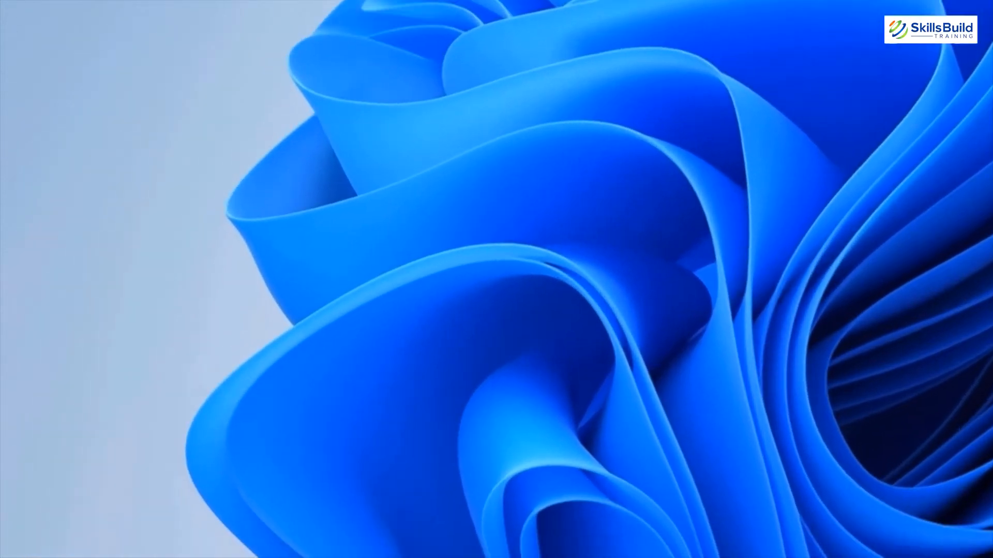
- Open the Windows Temp folder by running temp, delete all its contents and close the folder window
{"action": "key", "text": "super+r"}
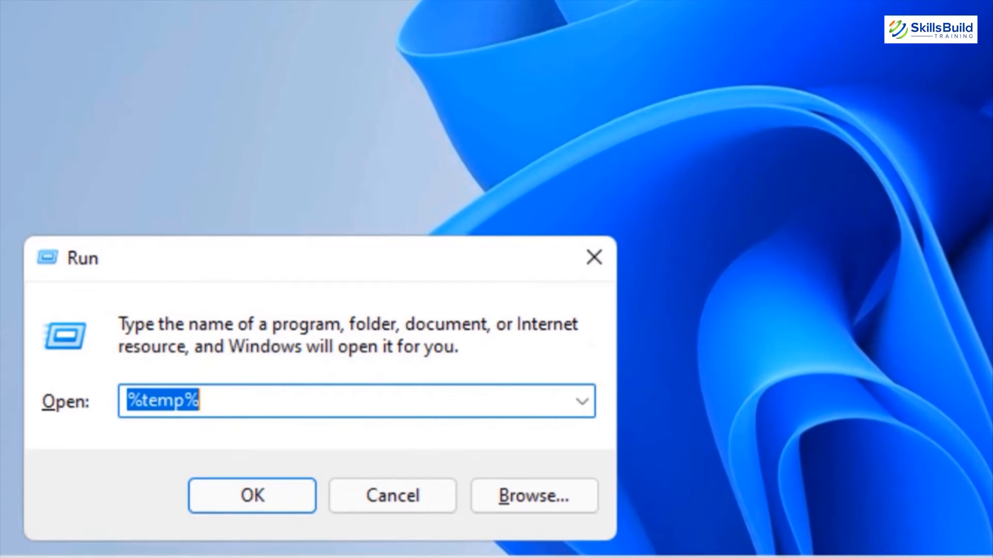
{"action": "type", "text": "temp"}
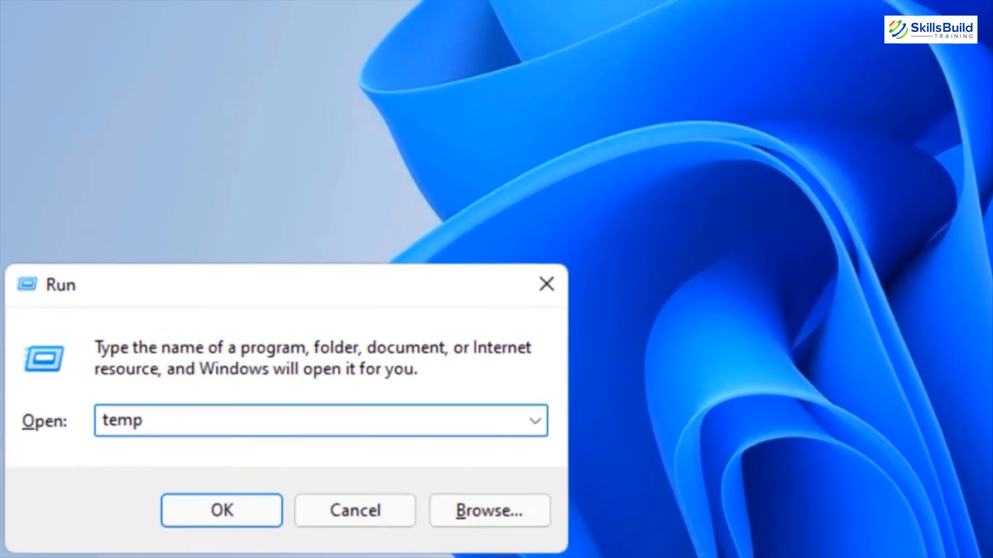
{"action": "key", "text": "Return"}
{"action": "key", "text": "Return"}
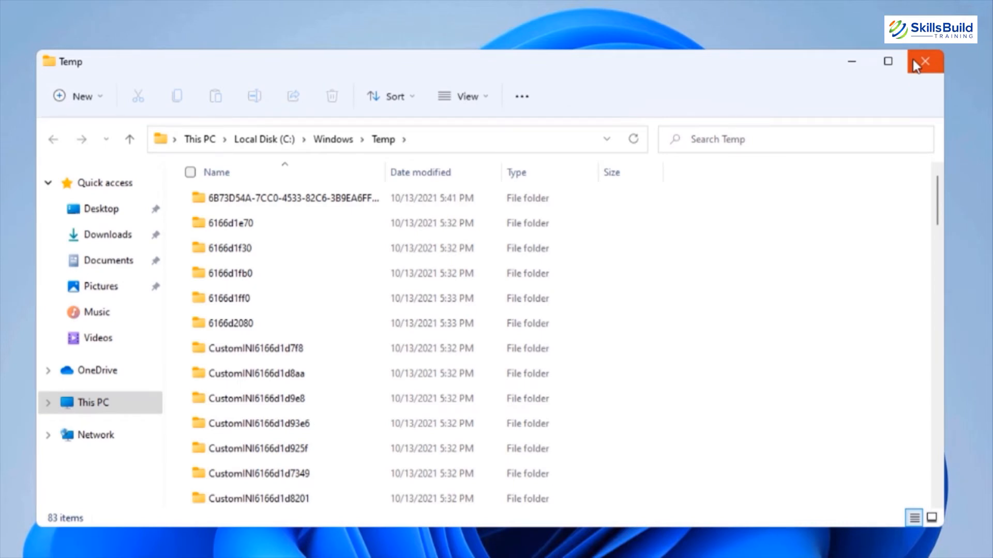
{"action": "key", "text": "ctrl+a"}
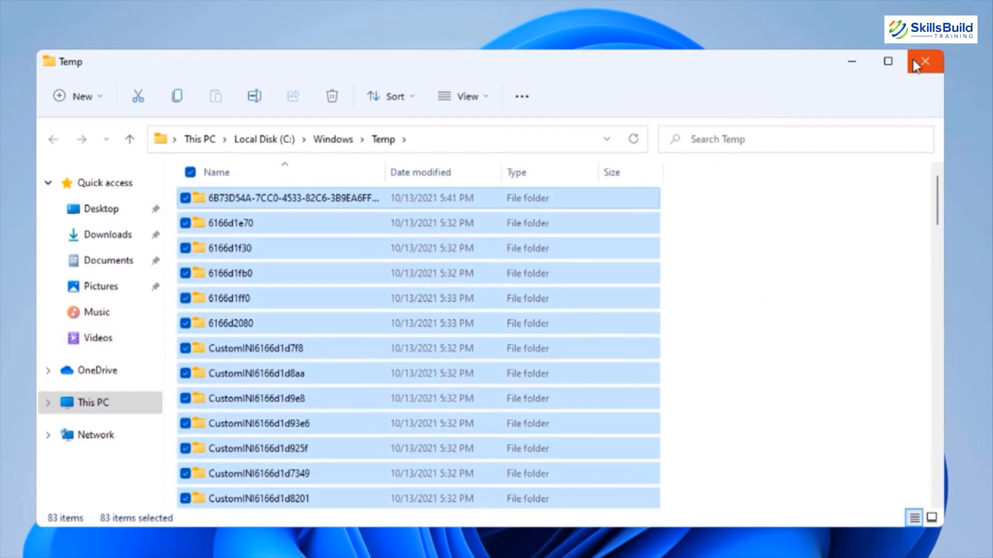
{"action": "key", "text": "Delete"}
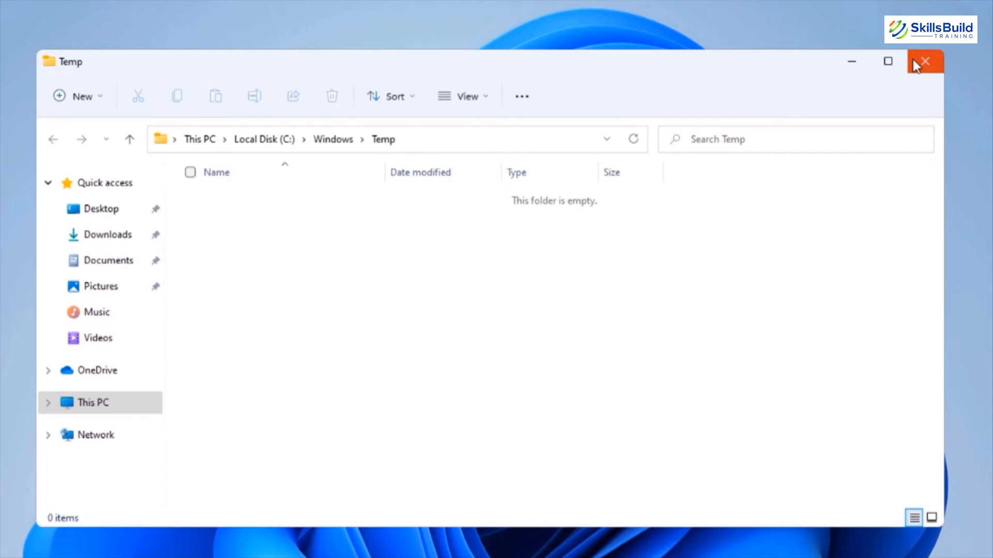
{"action": "left_click", "coordinate": [925, 62]}
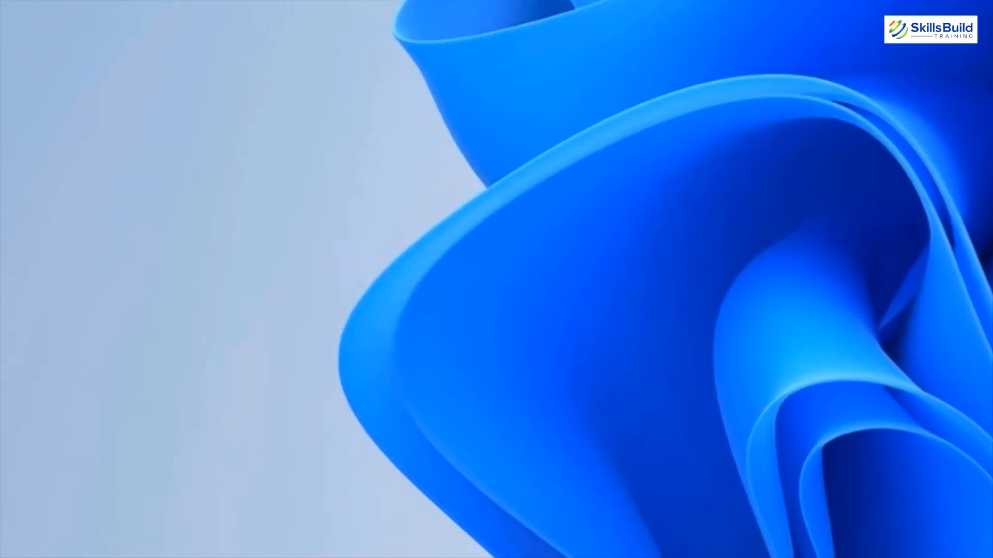
- Open the Windows Prefetch folder by running prefetch, grant permanent access to it and select all its contents
{"action": "key", "text": "super+r"}
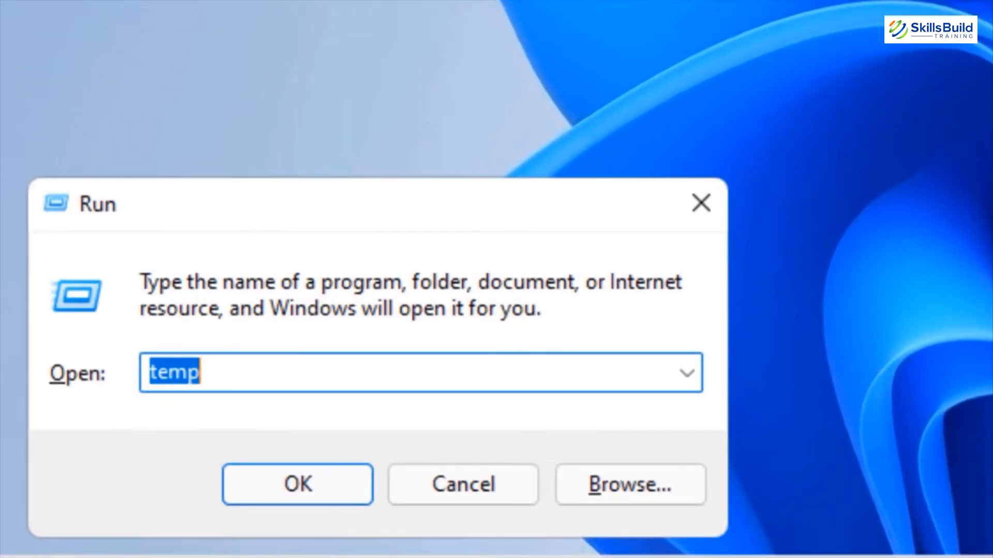
{"action": "type", "text": "prefetch"}
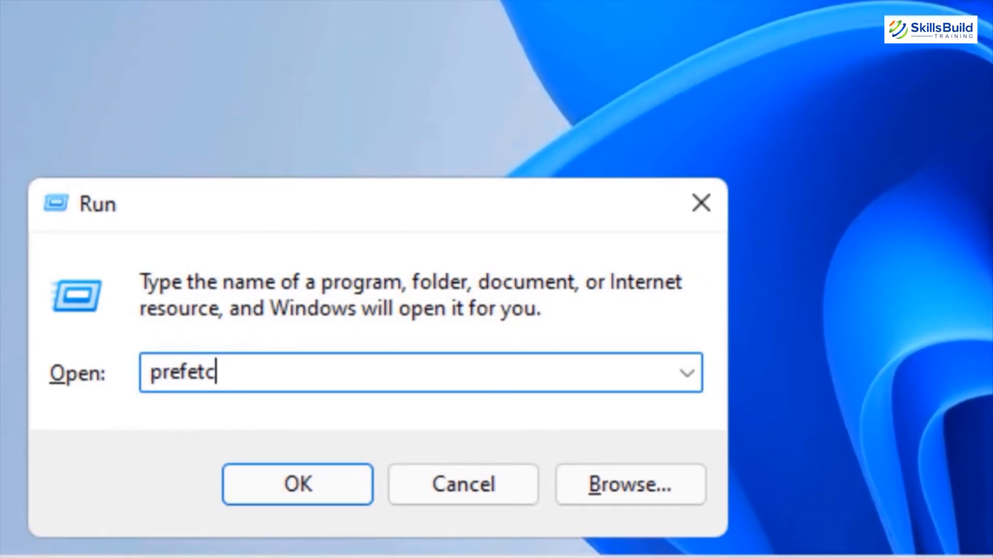
{"action": "key", "text": "Return"}
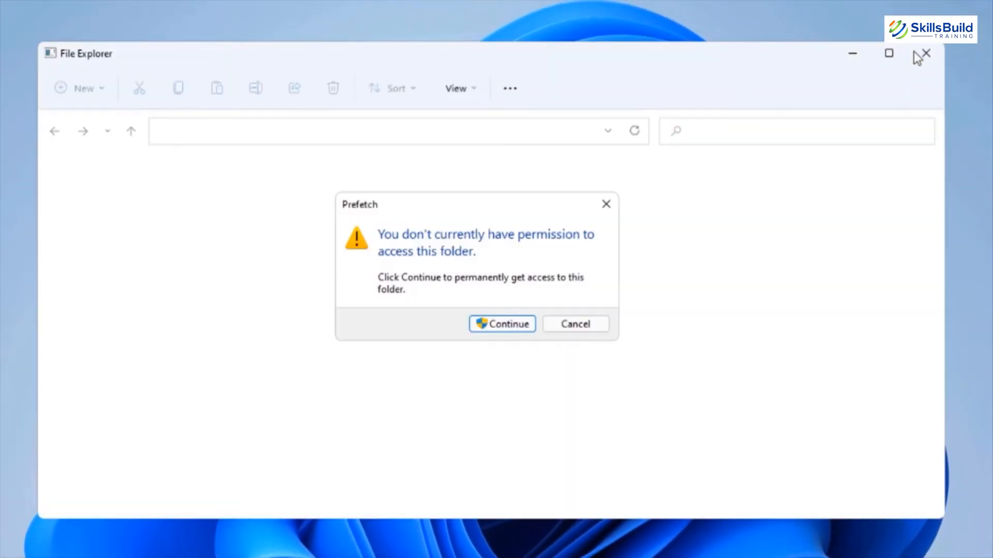
{"action": "left_click", "coordinate": [488, 321]}
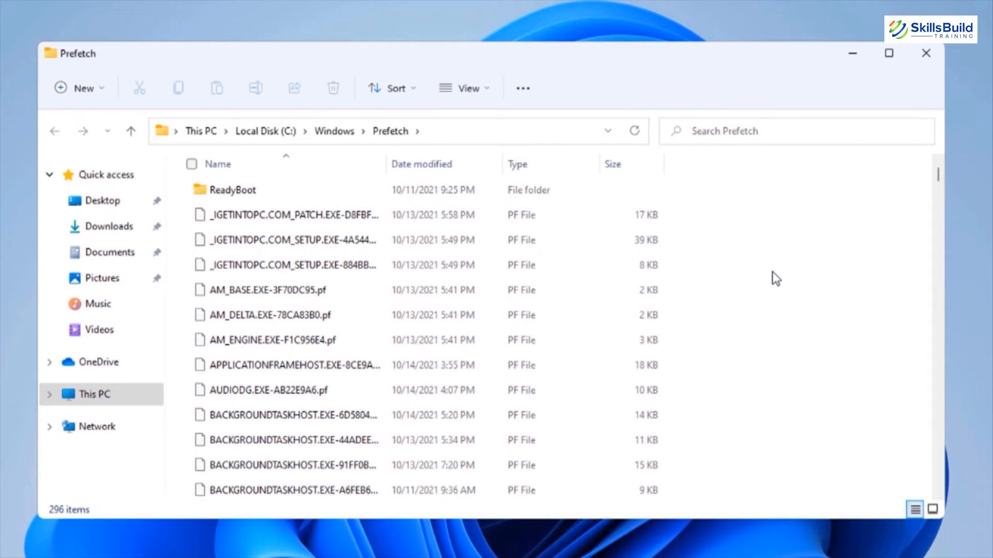
{"action": "key", "text": "ctrl+a"}
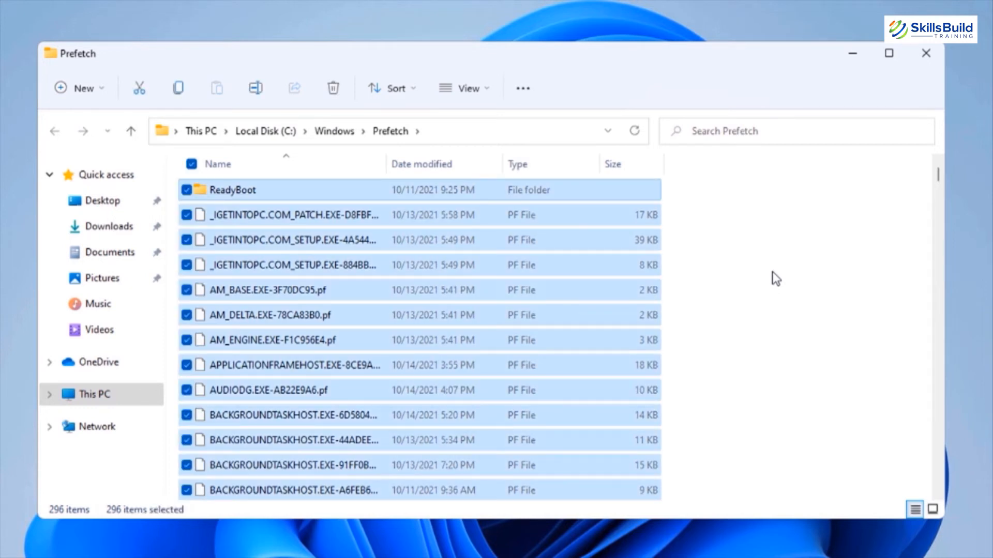
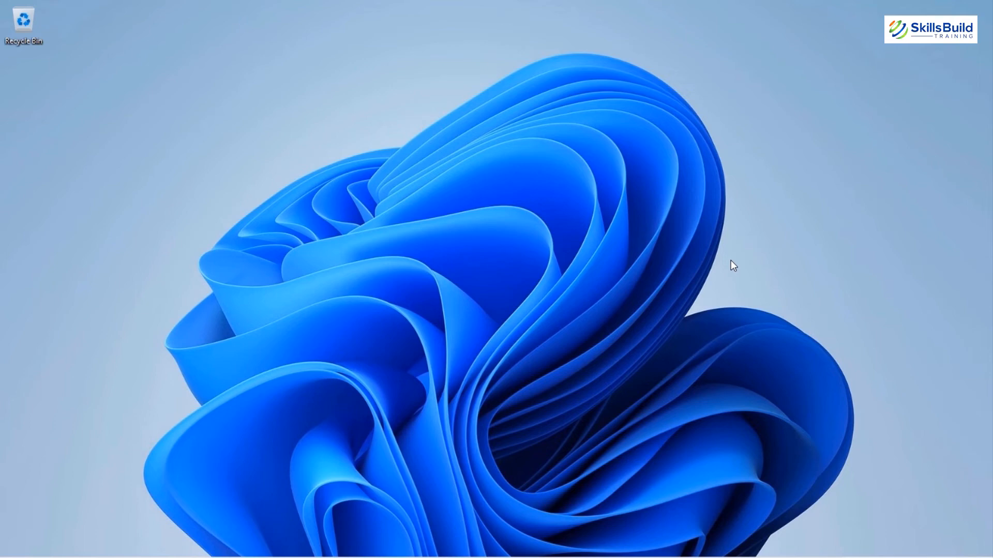
- Open Defragment and Optimize Drives and start optimizing the C: drive
{"action": "key", "text": "super"}
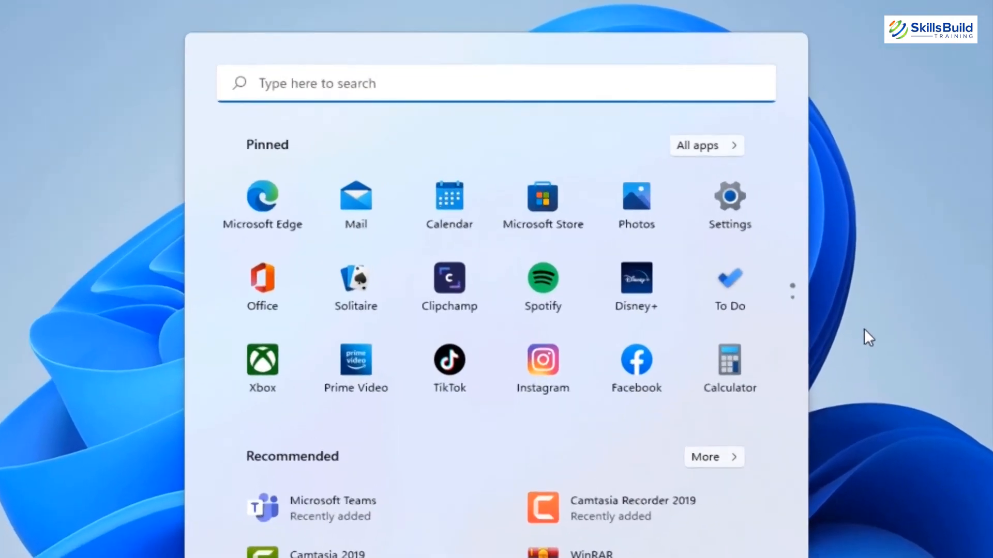
{"action": "type", "text": "defragment"}
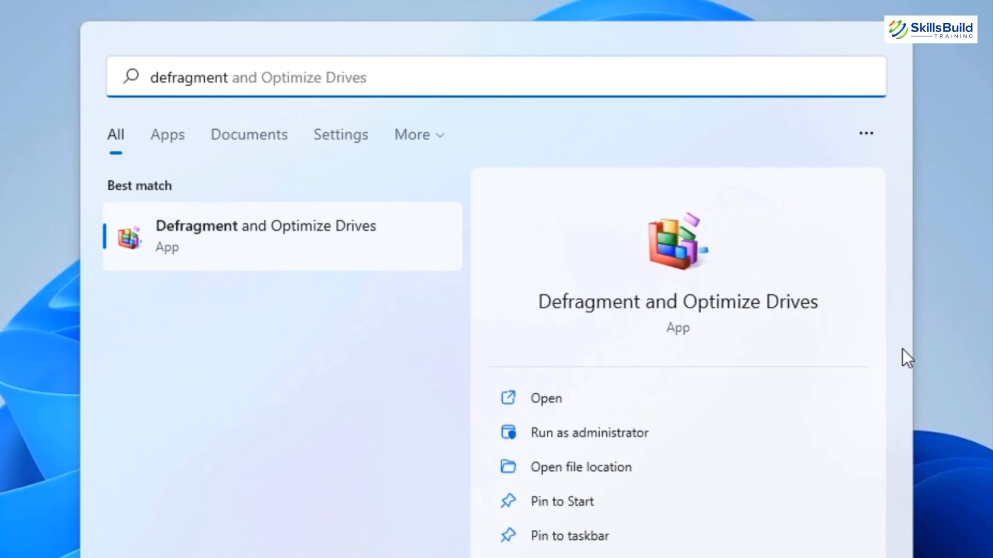
{"action": "key", "text": "Return"}
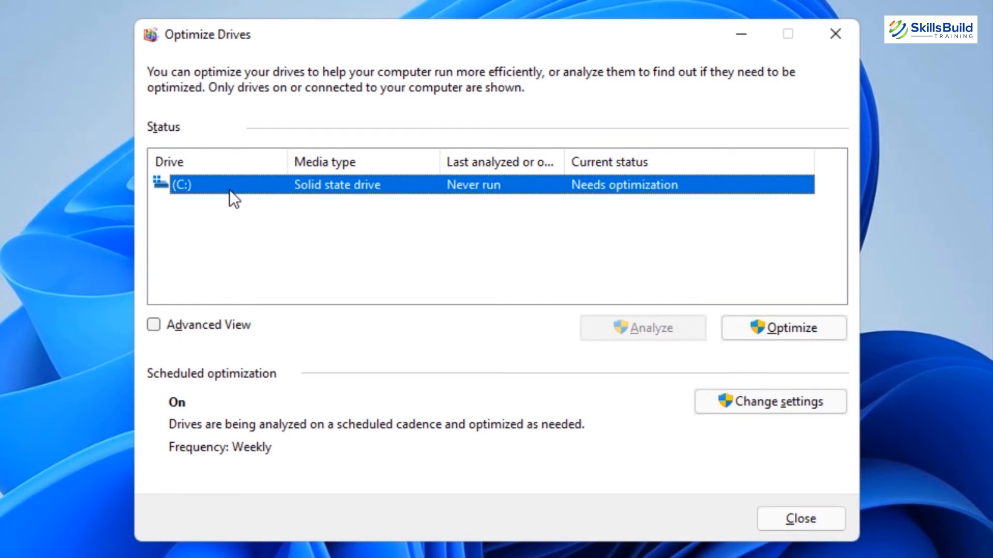
{"action": "left_click", "coordinate": [228, 225]}
{"action": "left_click", "coordinate": [189, 185]}
{"action": "left_click", "coordinate": [797, 328]}
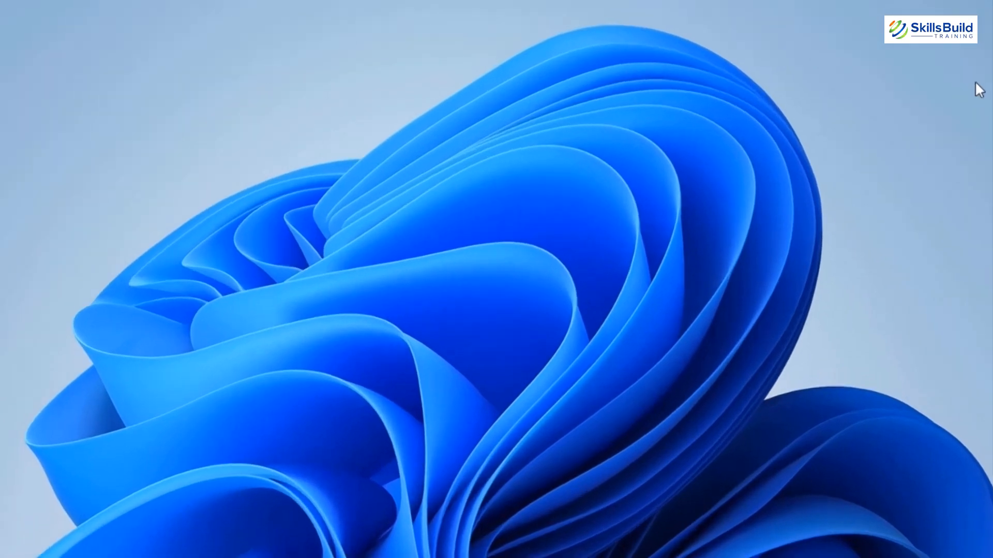
- Open File Explorer at This PC and show the general properties of Local Disk (C:)
{"action": "key", "text": "super"}
{"action": "type", "text": "fil"}
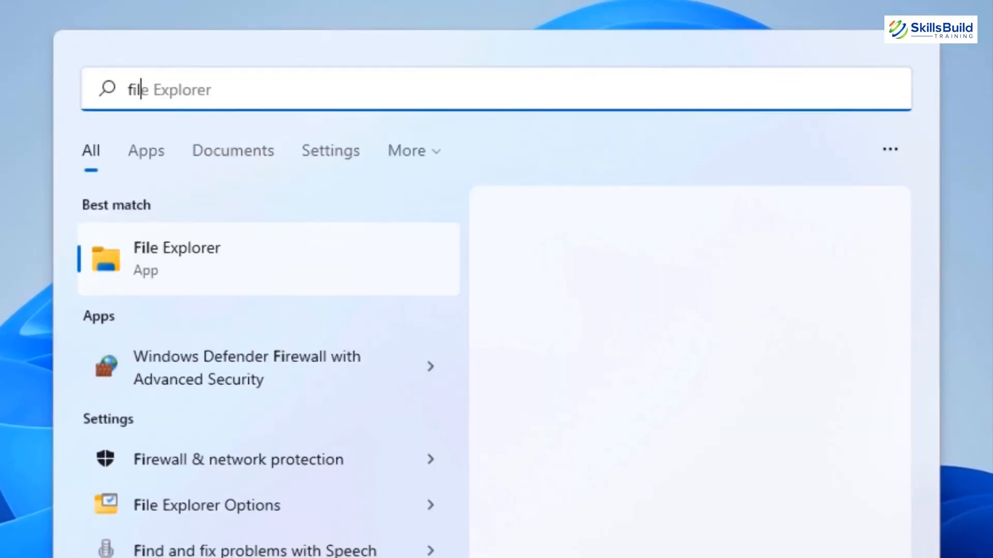
{"action": "type", "text": "e"}
{"action": "key", "text": "Return"}
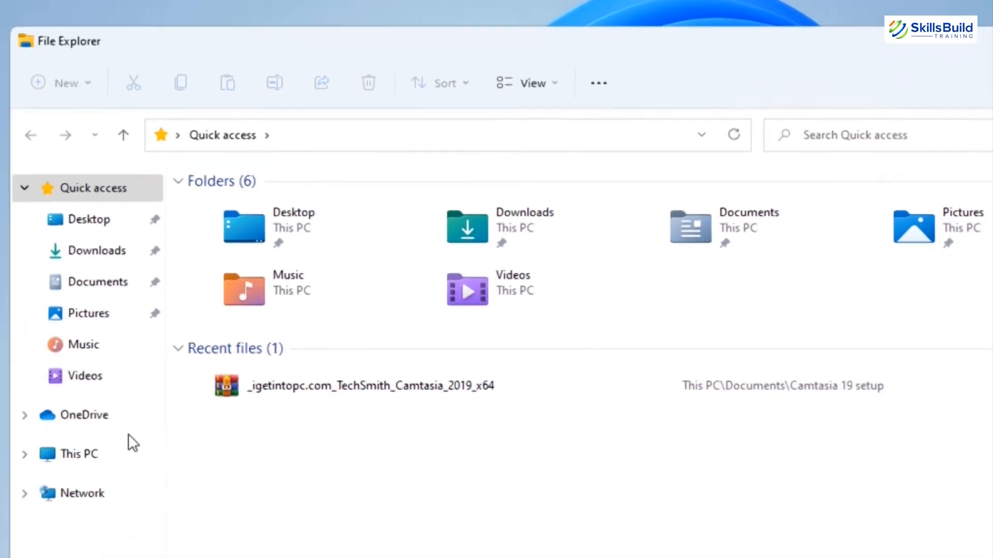
{"action": "left_click", "coordinate": [93, 454]}
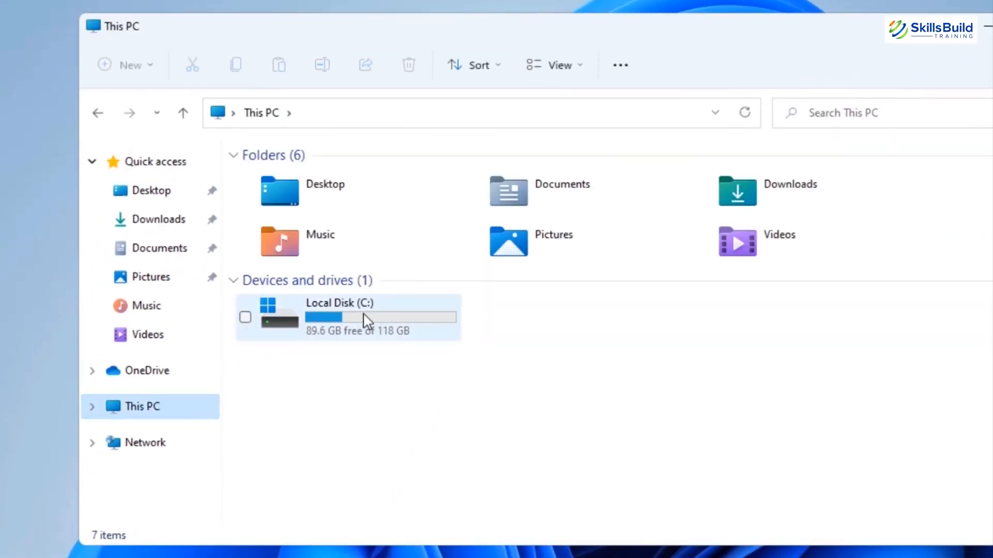
{"action": "right_click", "coordinate": [365, 318]}
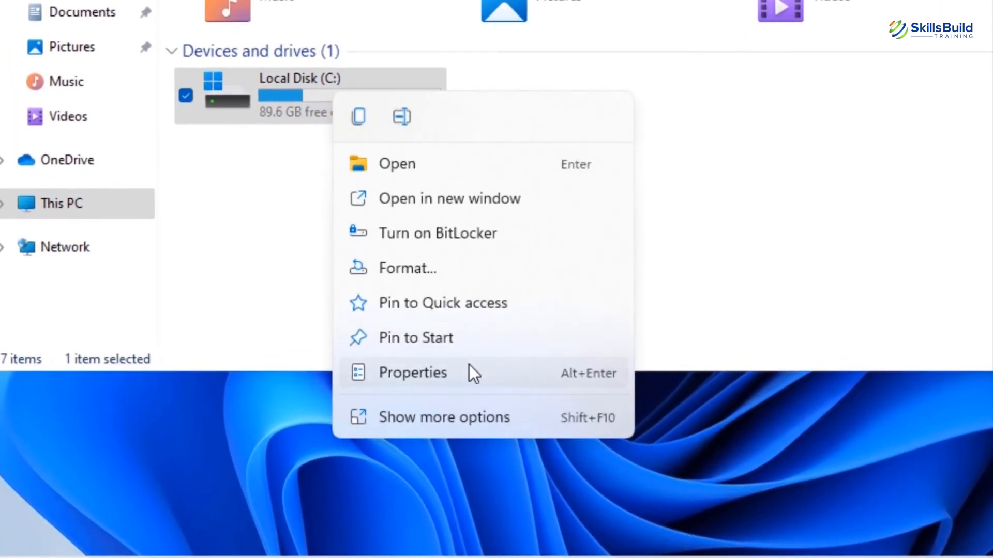
{"action": "left_click", "coordinate": [469, 373]}
{"action": "left_click", "coordinate": [386, 78]}
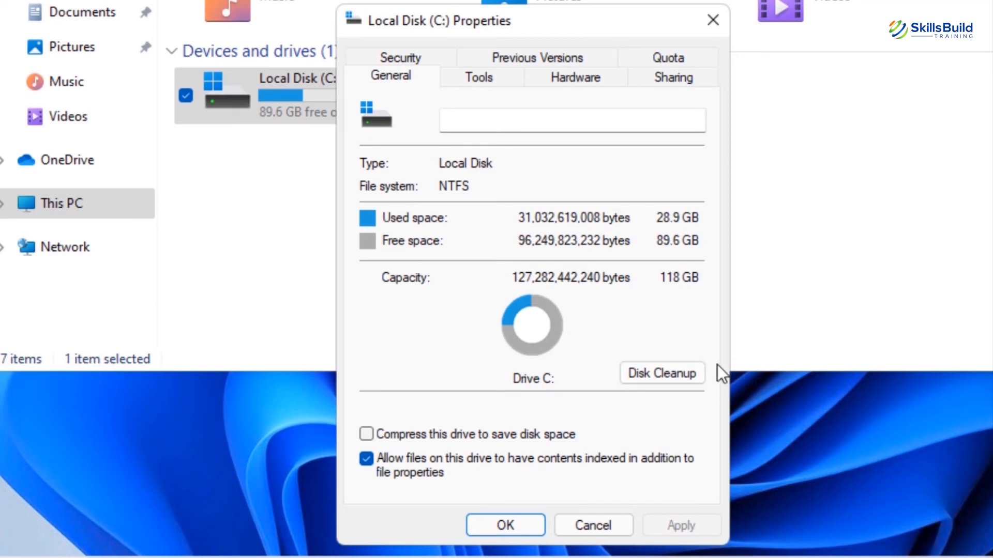
- Run Disk Cleanup on the C: drive with the preselected file categories and permanently delete those files
{"action": "left_click", "coordinate": [692, 375]}
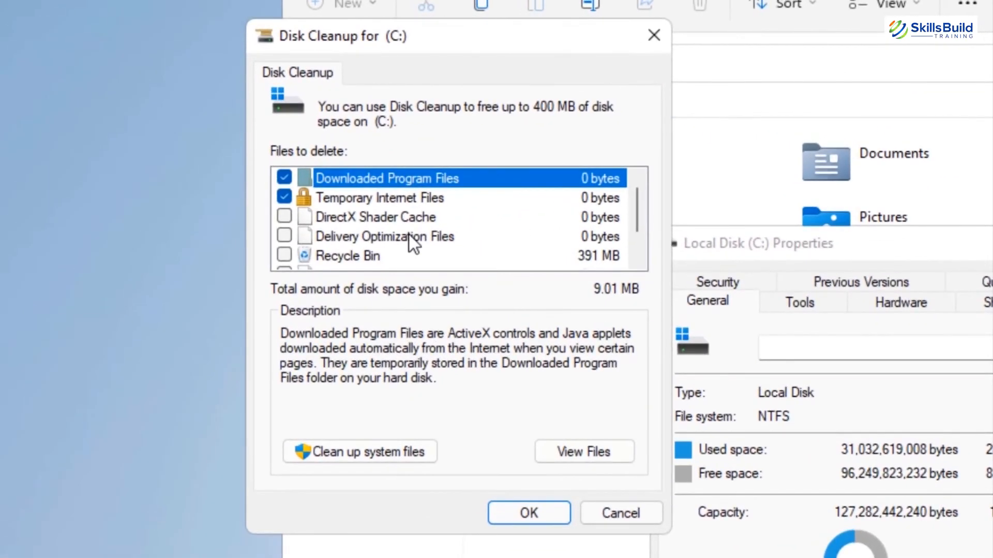
{"action": "left_click", "coordinate": [520, 512]}
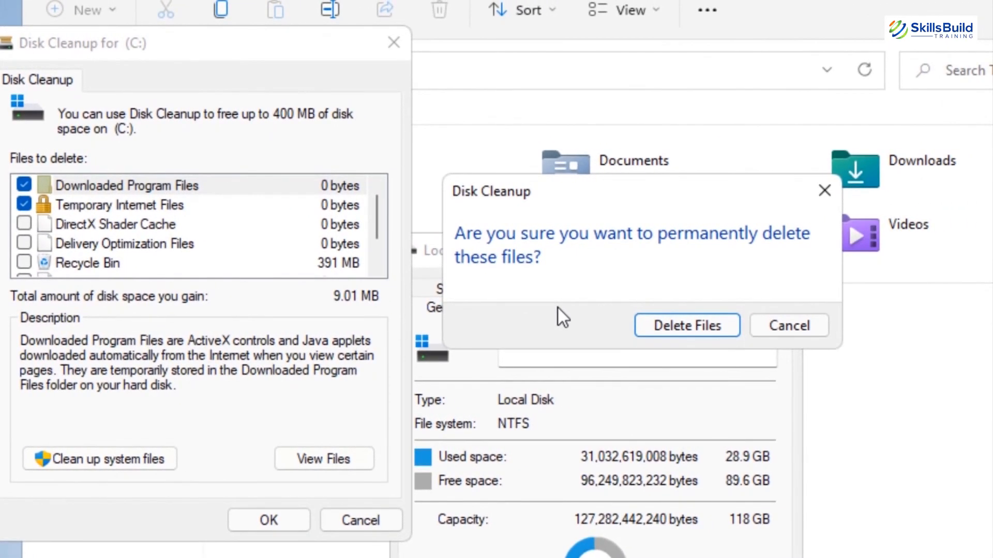
{"action": "left_click", "coordinate": [668, 328]}
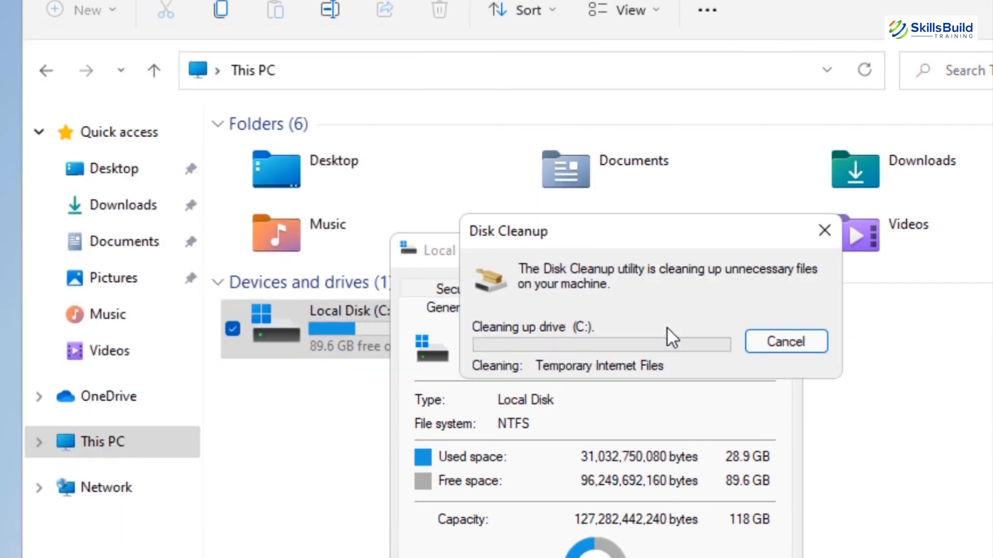